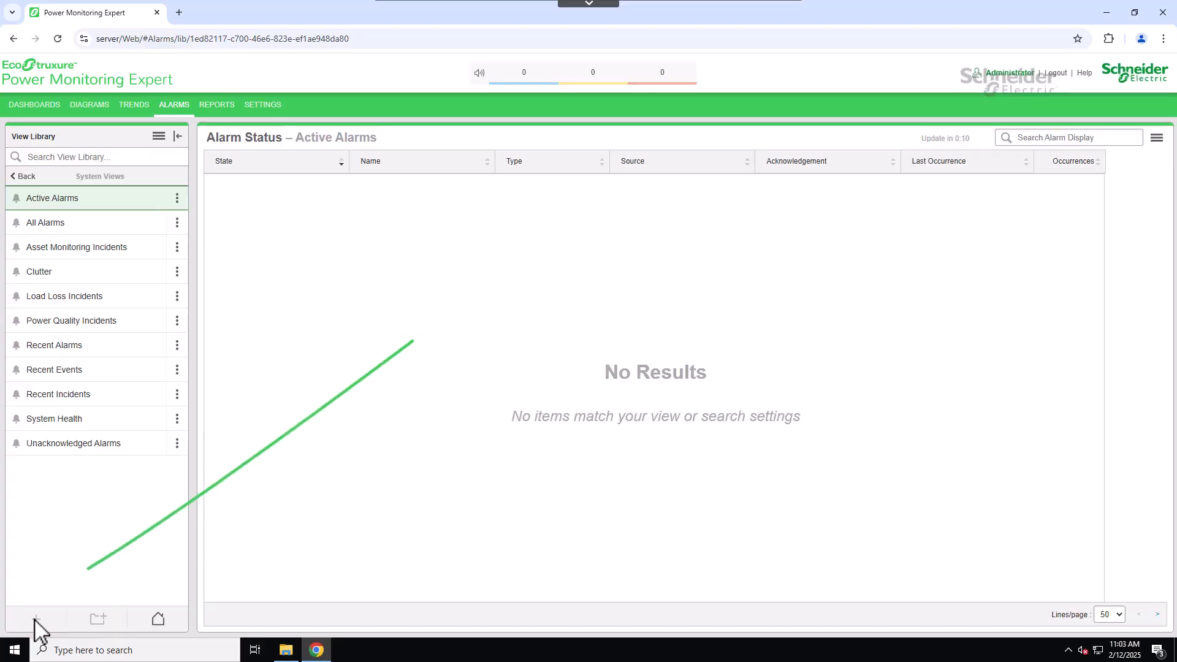
click(158, 136)
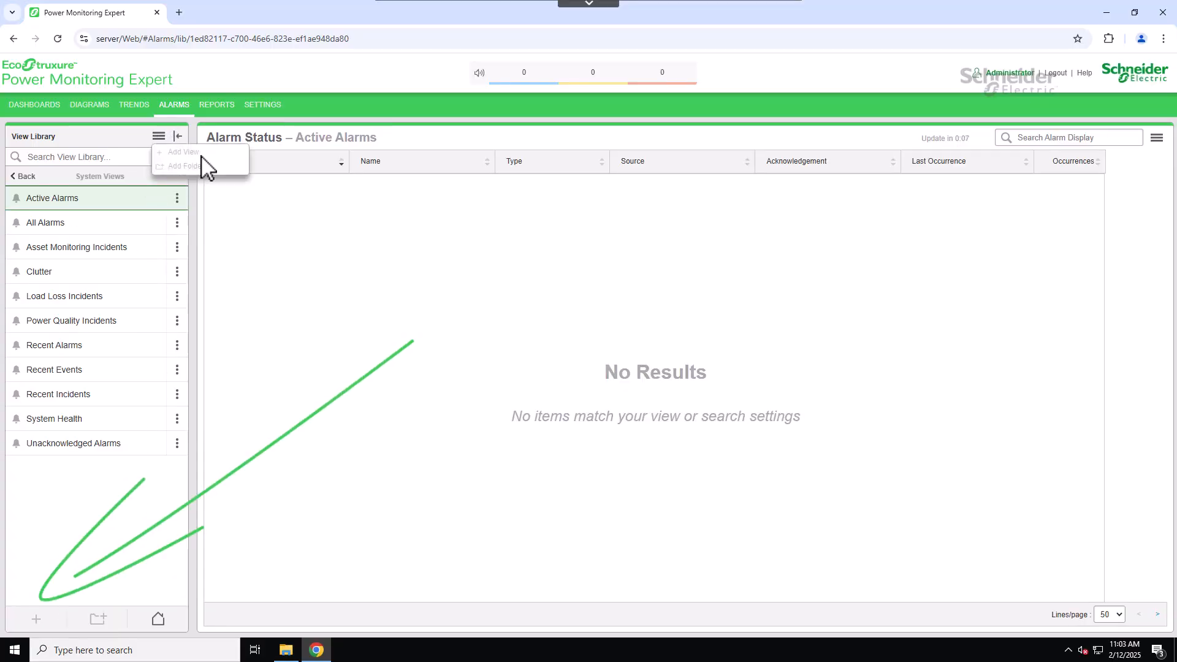
click(237, 309)
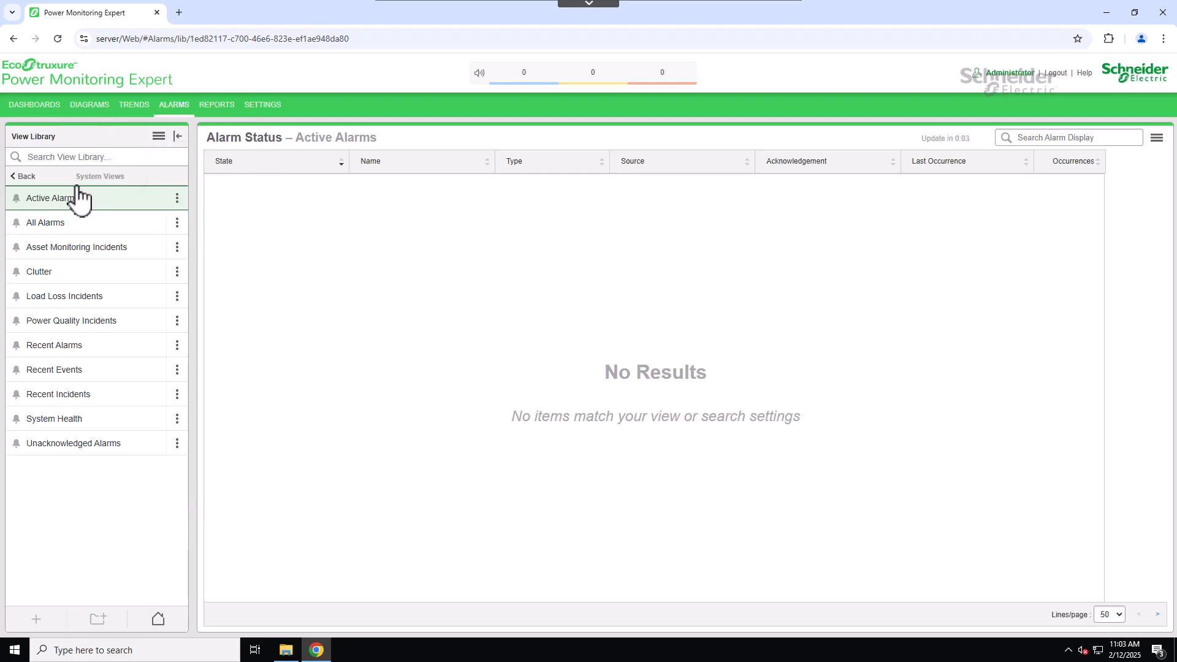
click(21, 177)
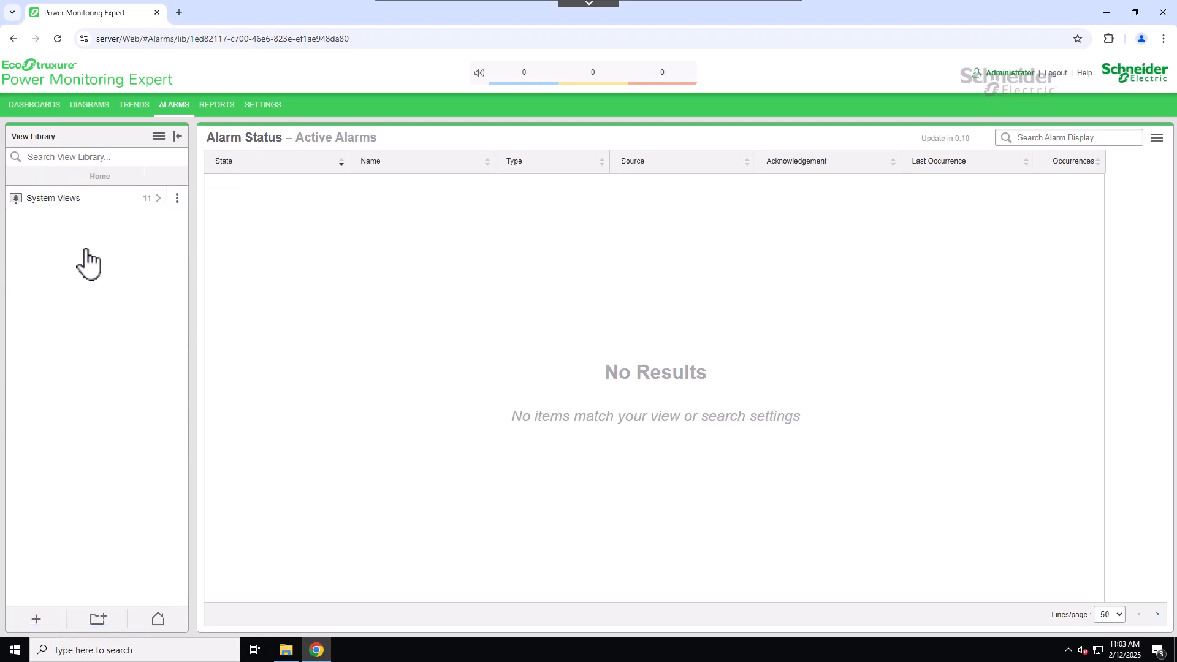
click(38, 621)
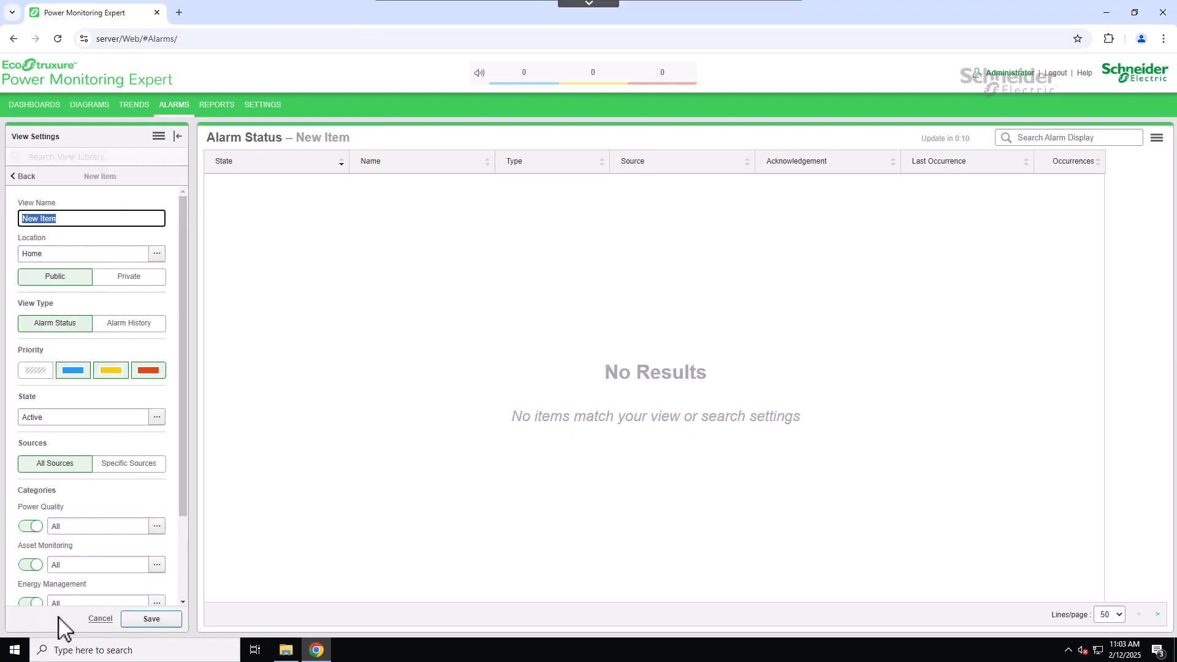
click(106, 619)
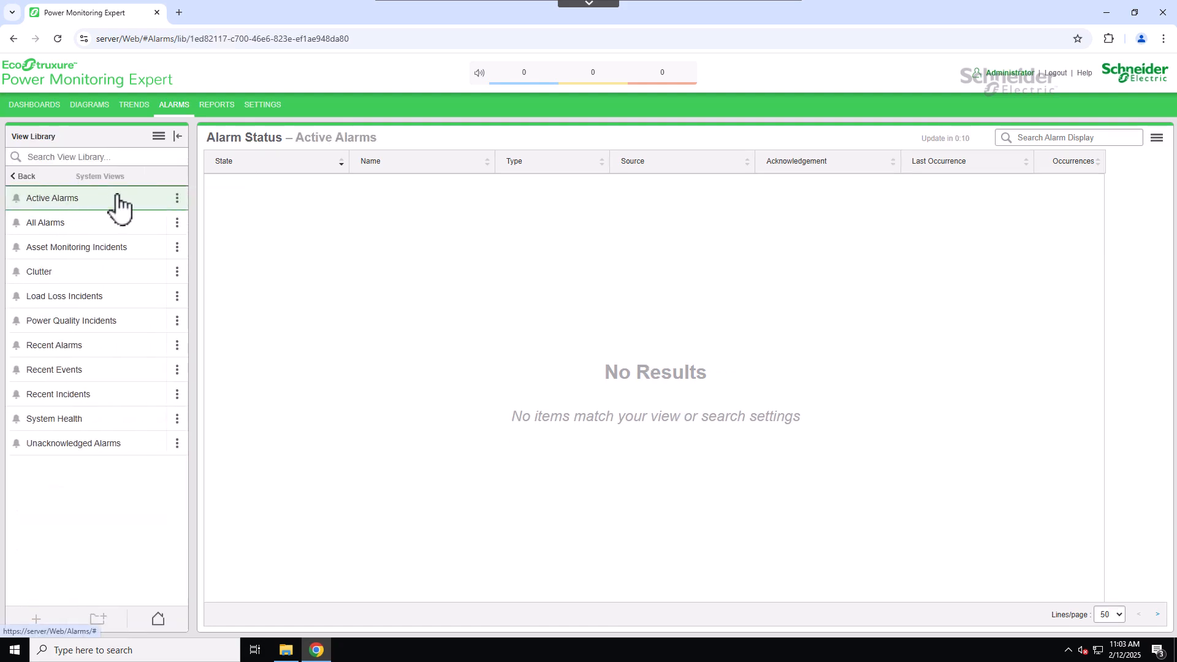
Review the settings of the Recent Alarms system view and close them without saving
click(177, 348)
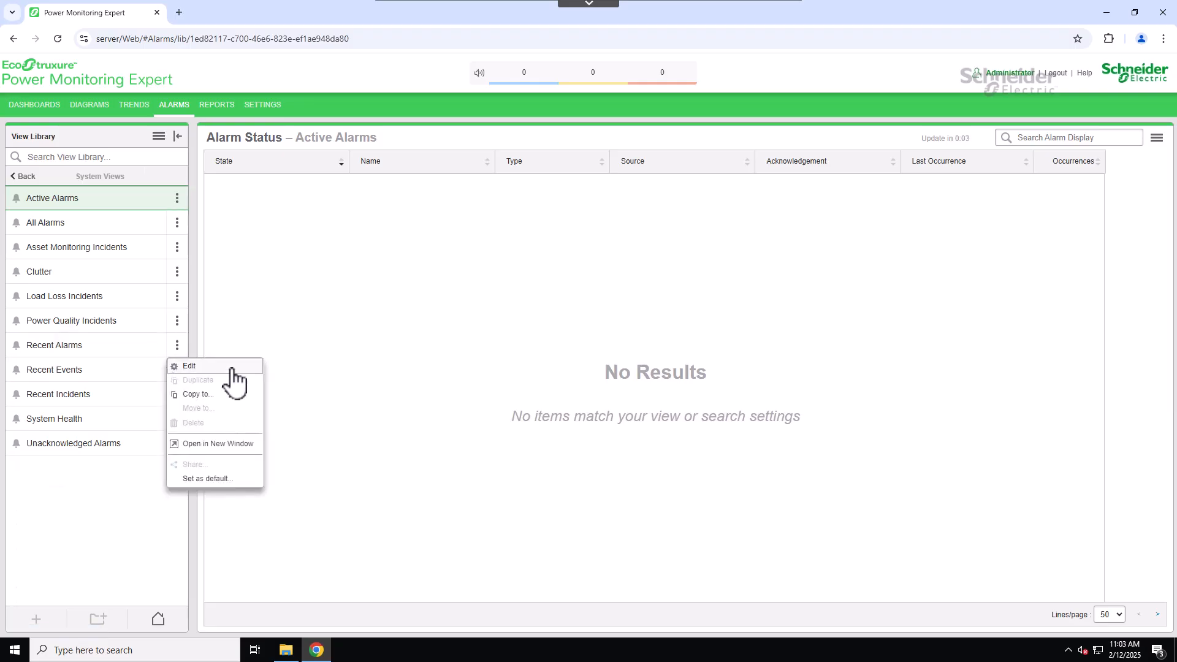
click(231, 368)
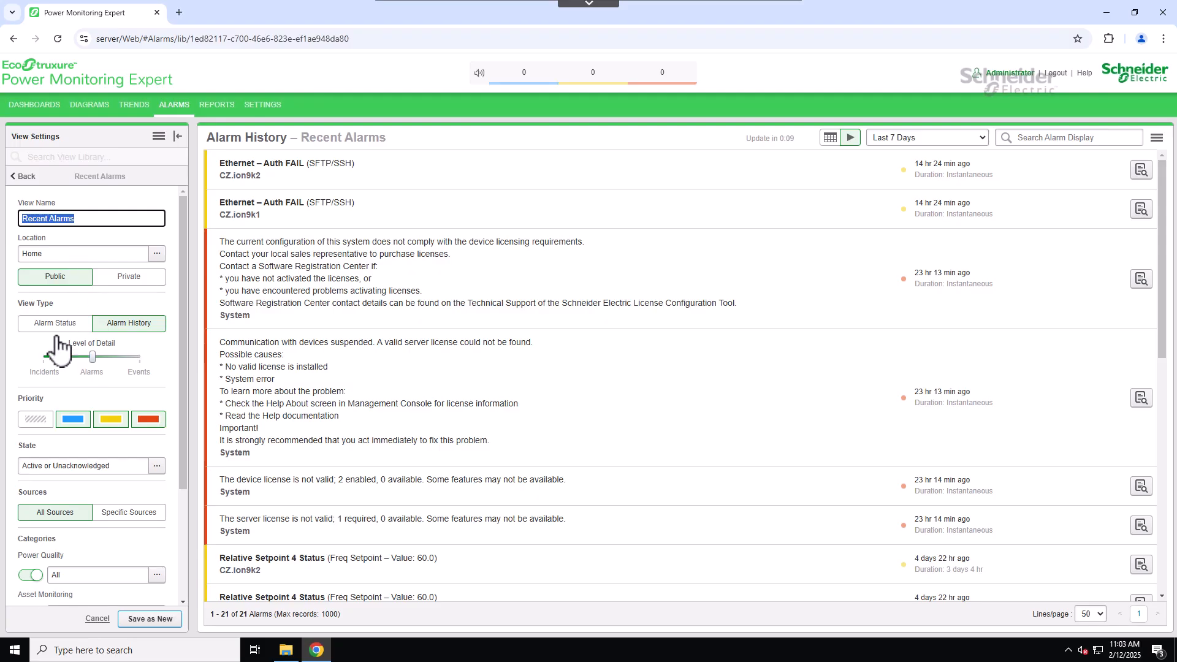
click(104, 620)
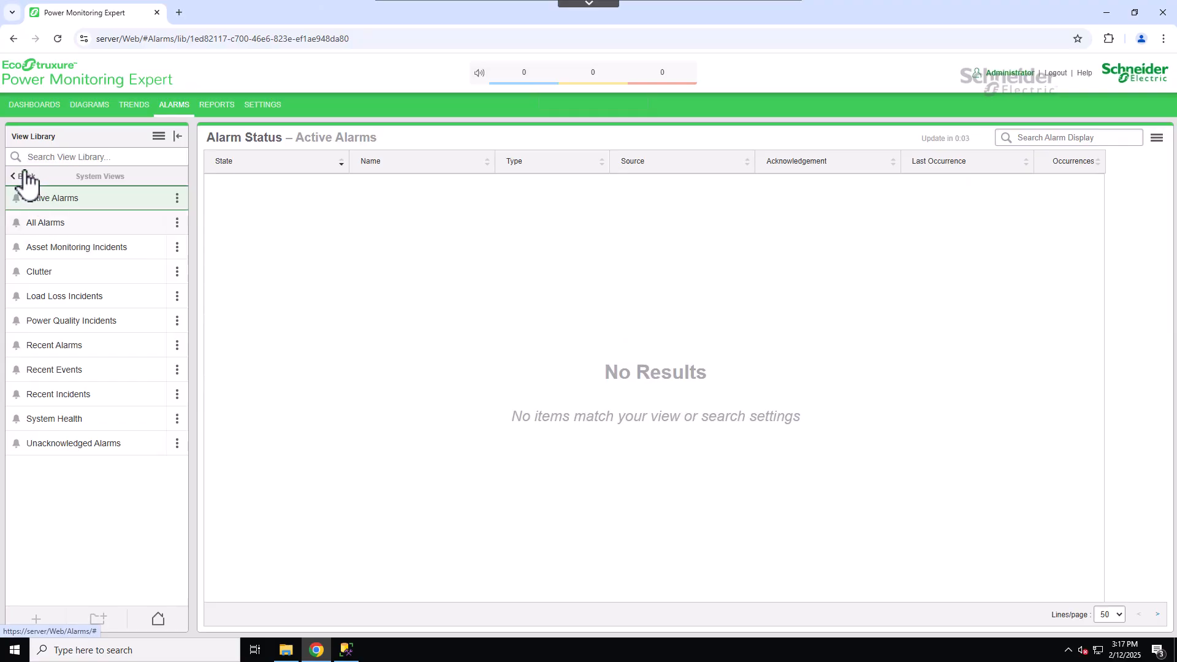
click(24, 176)
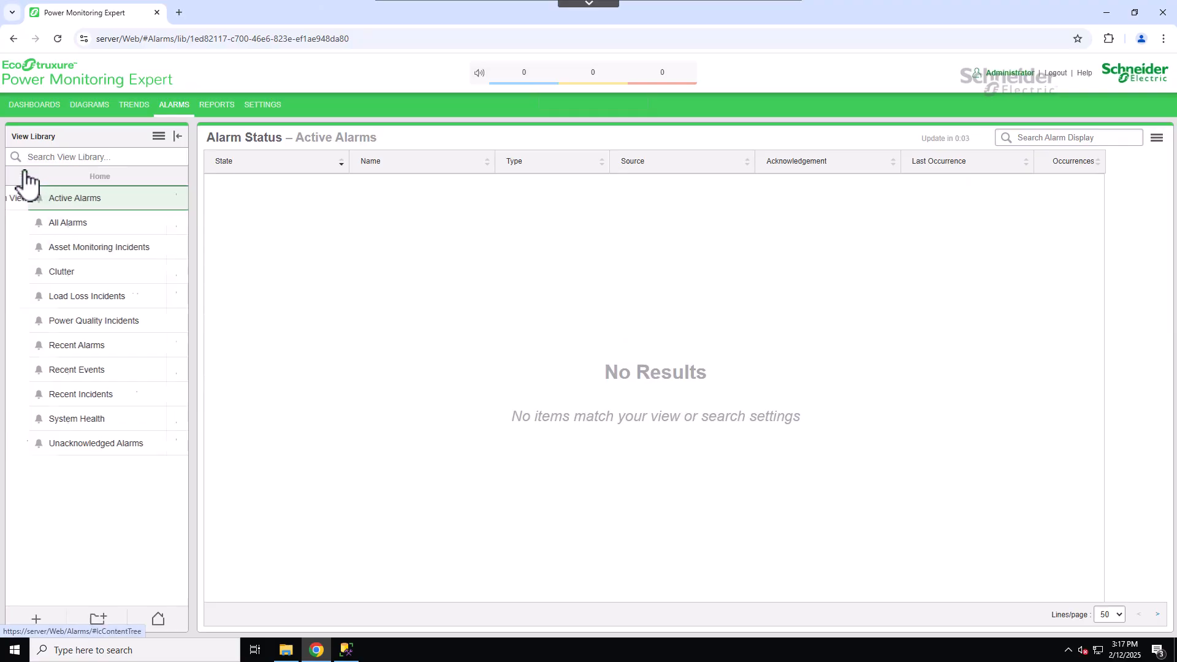
click(37, 619)
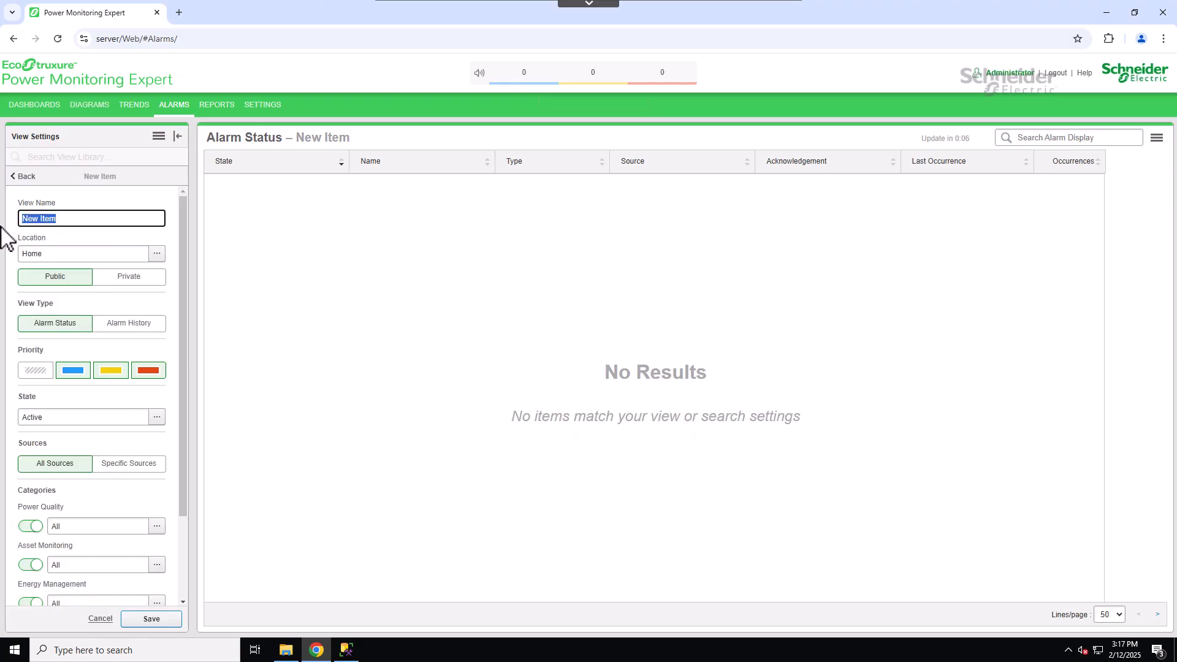
key(BackSpace)
text(Custom View #1)
click(157, 254)
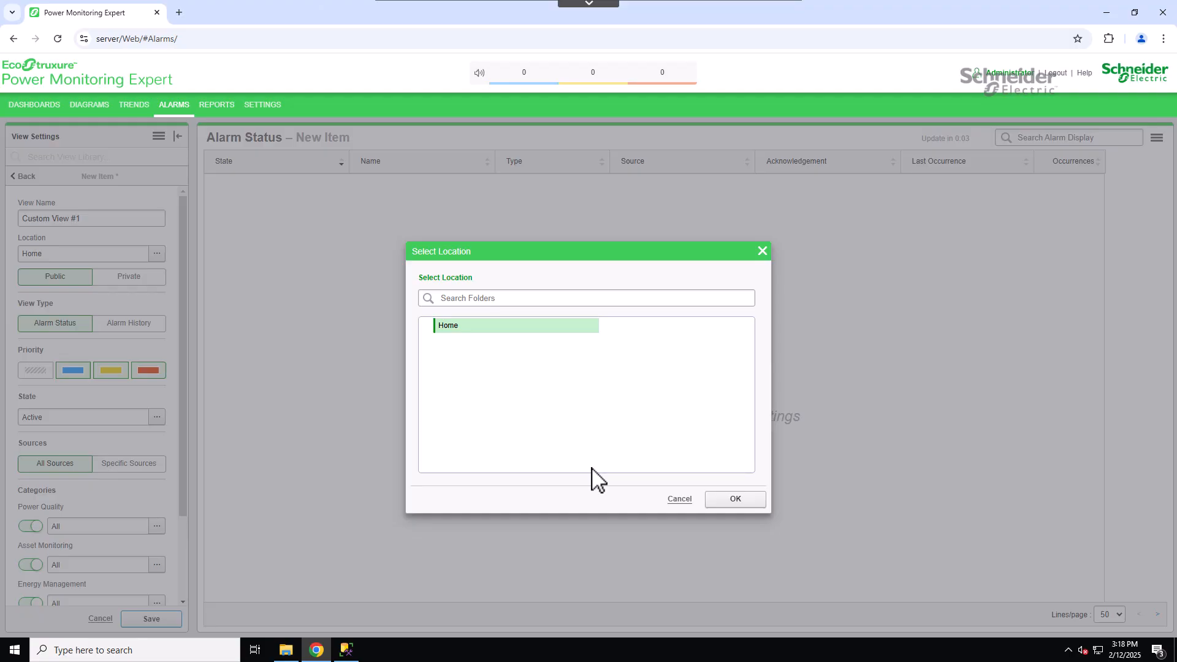
click(679, 500)
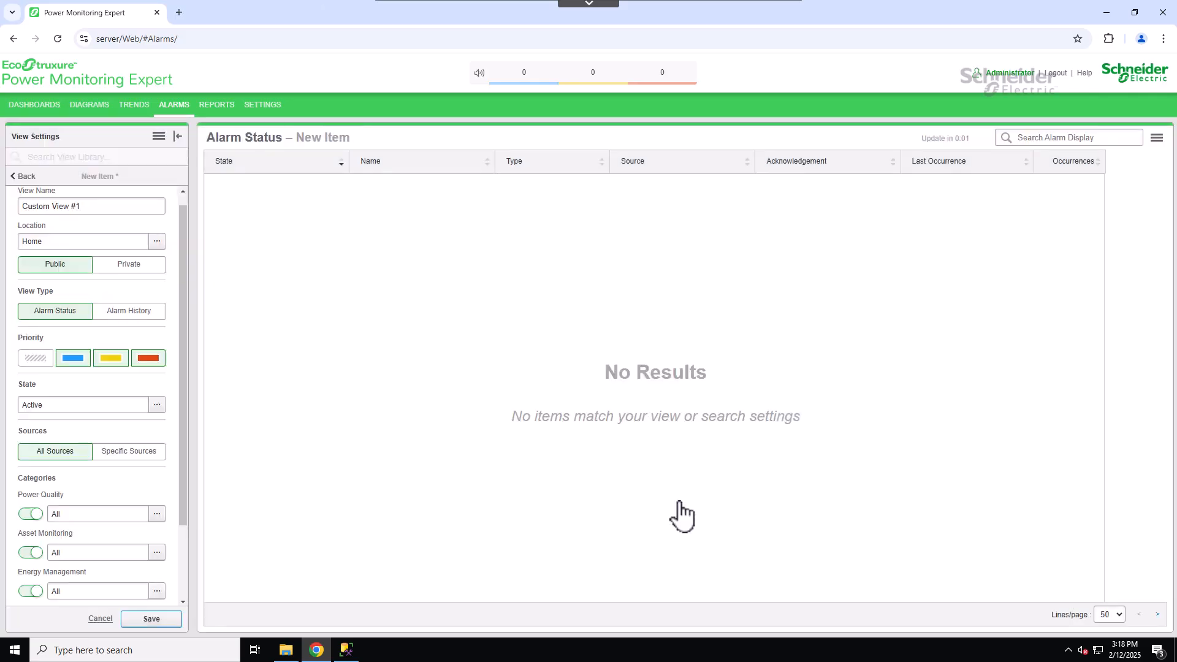
click(100, 619)
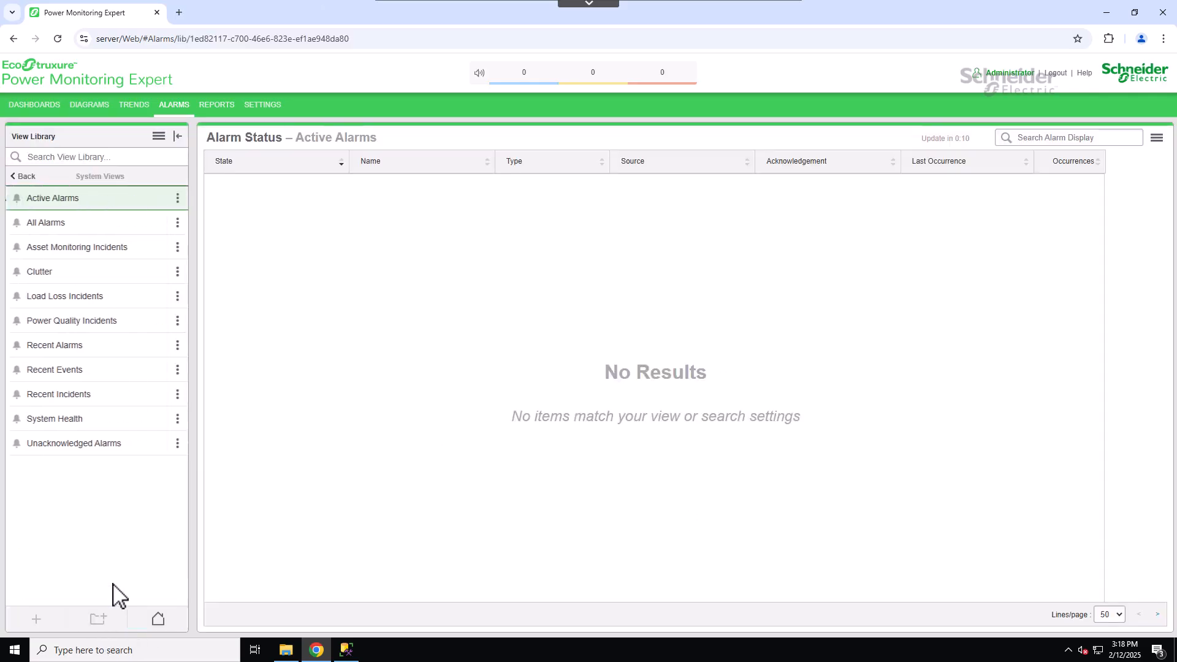
Create a folder named Critical Alarms in the Home level of the View Library
click(25, 177)
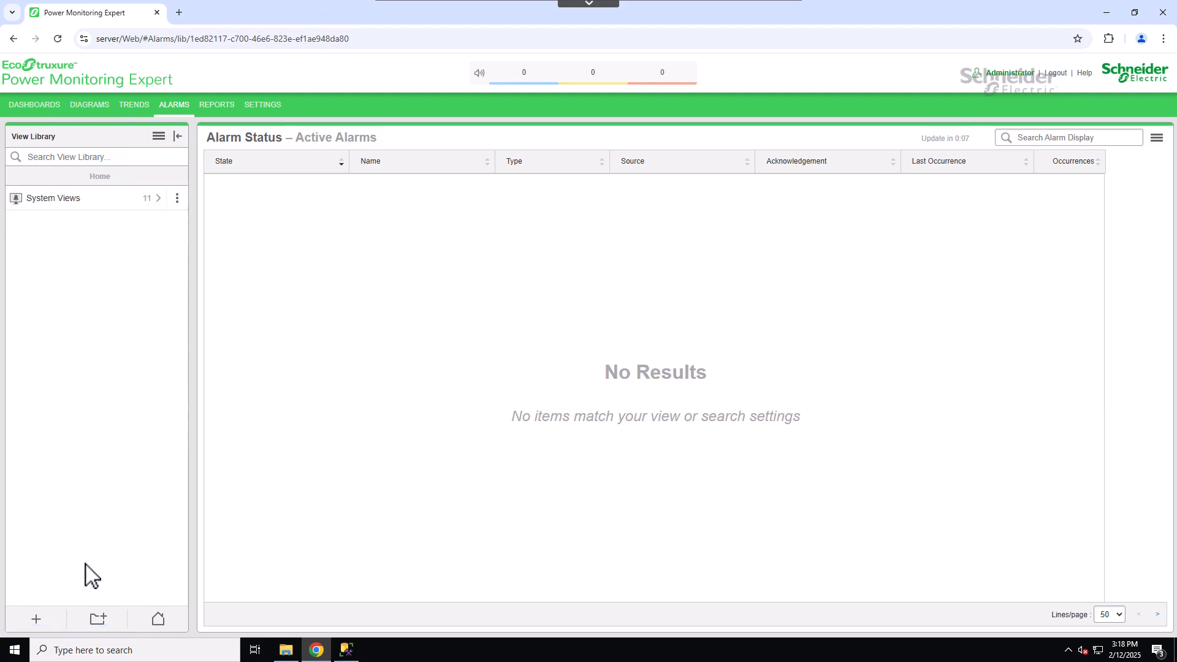
click(107, 621)
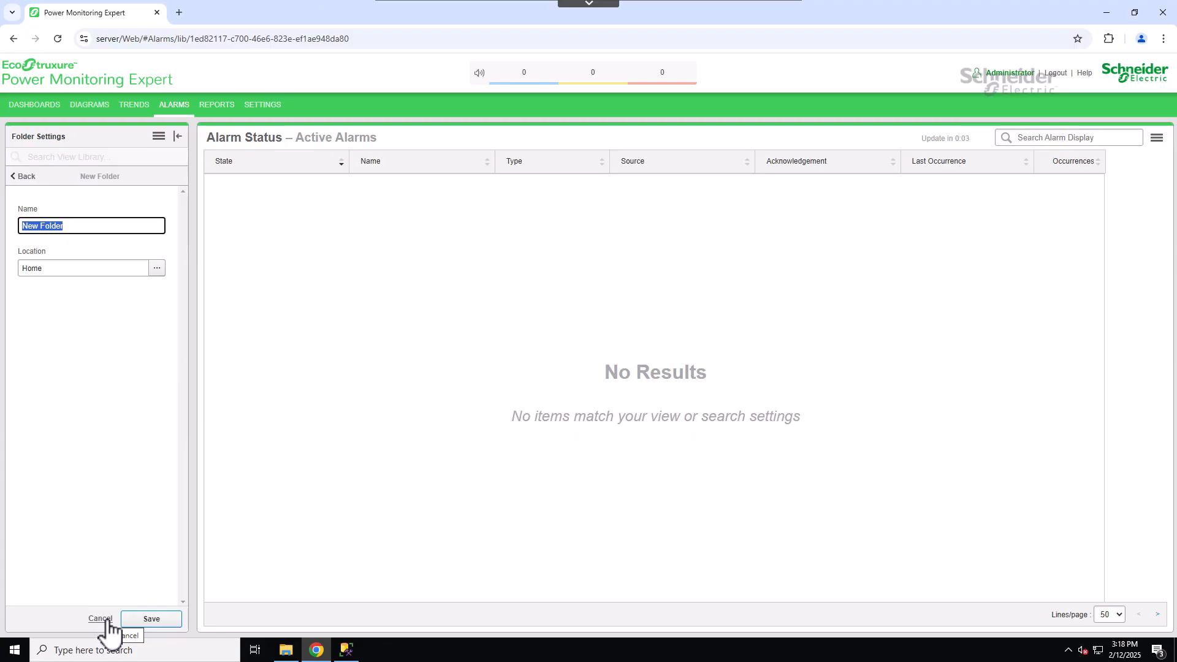
text(Critical Alarms)
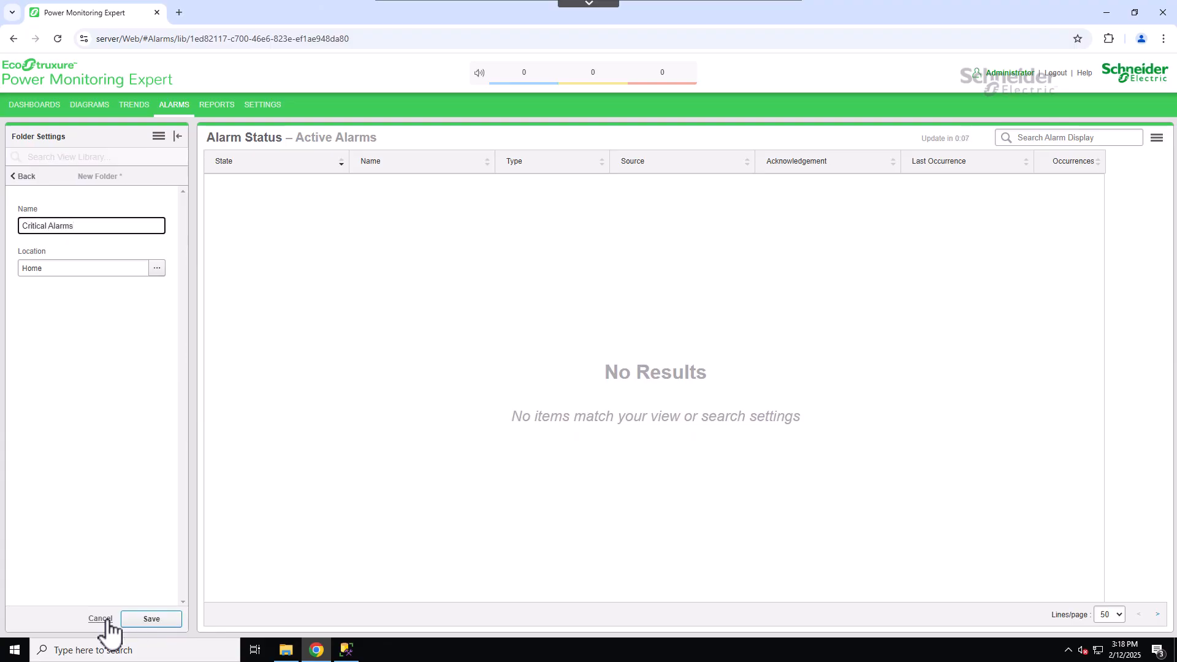
click(151, 619)
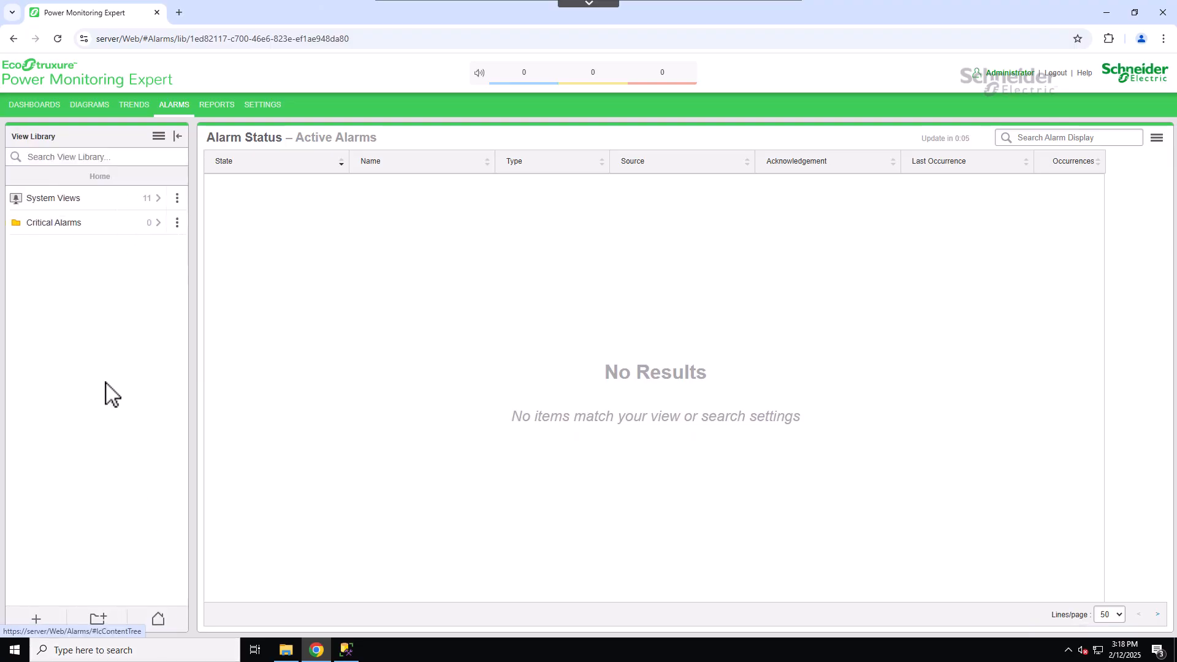
Start a new view named Custom View #1 inside the Critical Alarms folder, with Home/Critical Alarms as its location
click(36, 231)
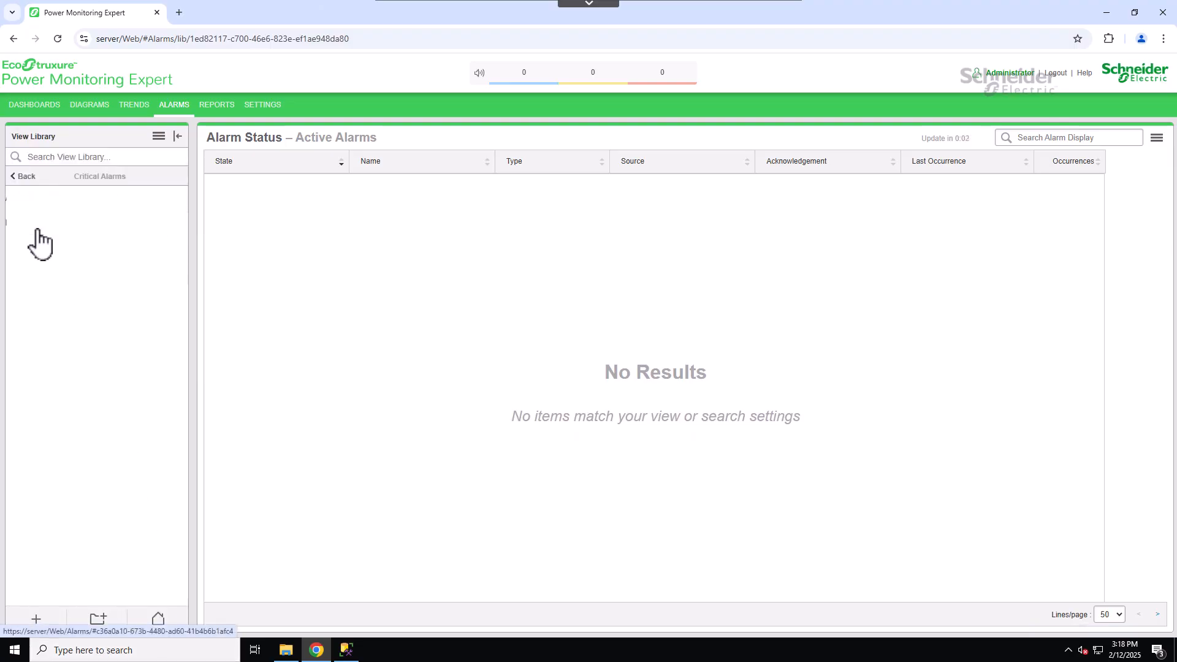
click(36, 620)
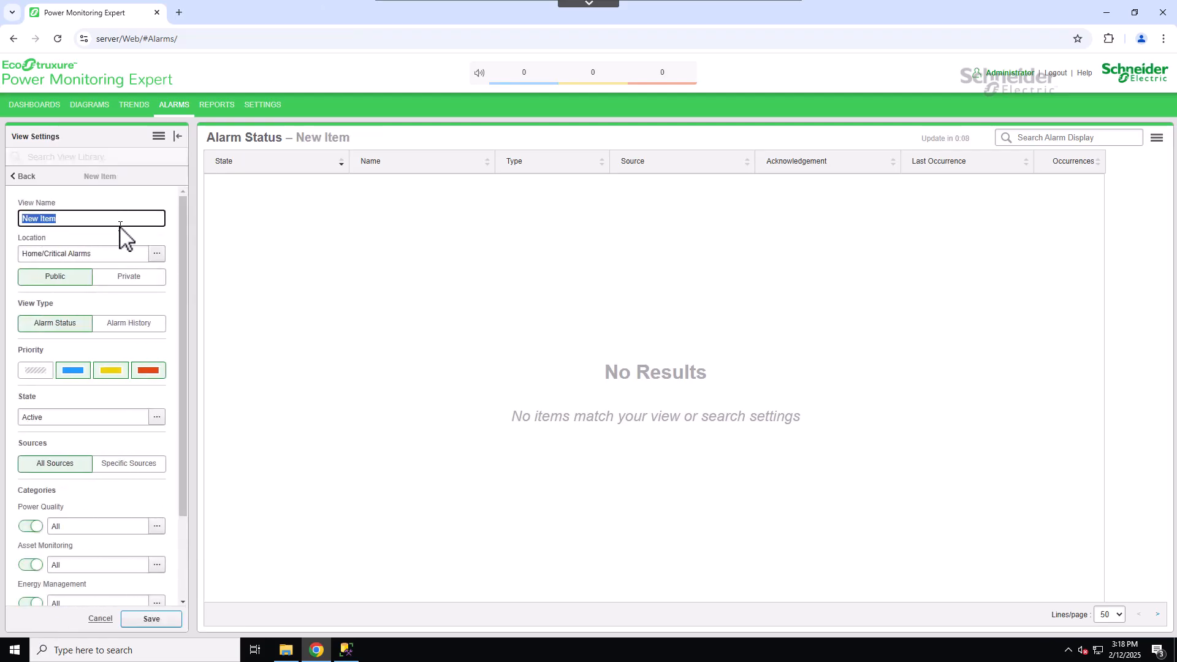
text(Custom View #1)
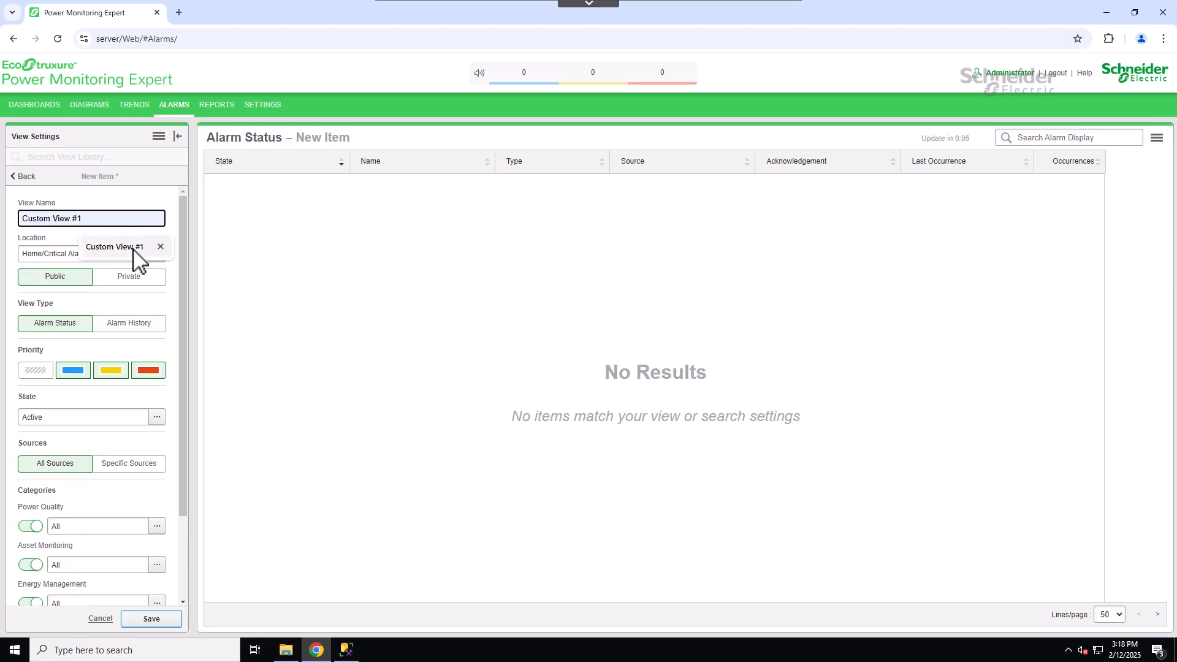
click(131, 247)
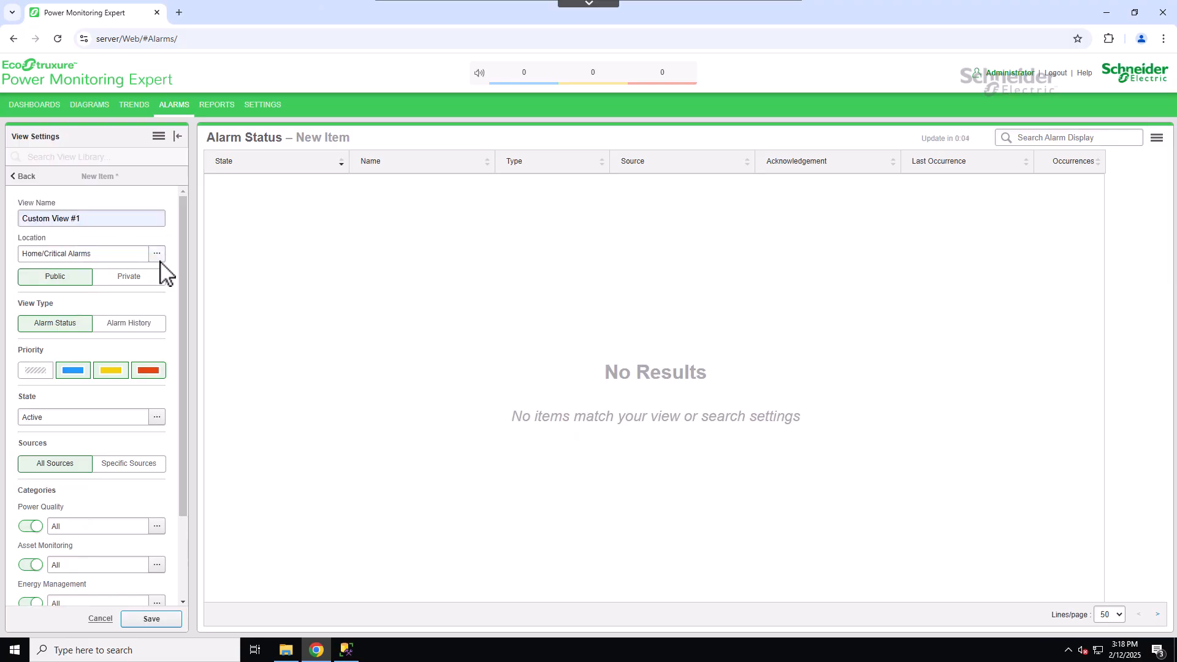
click(157, 253)
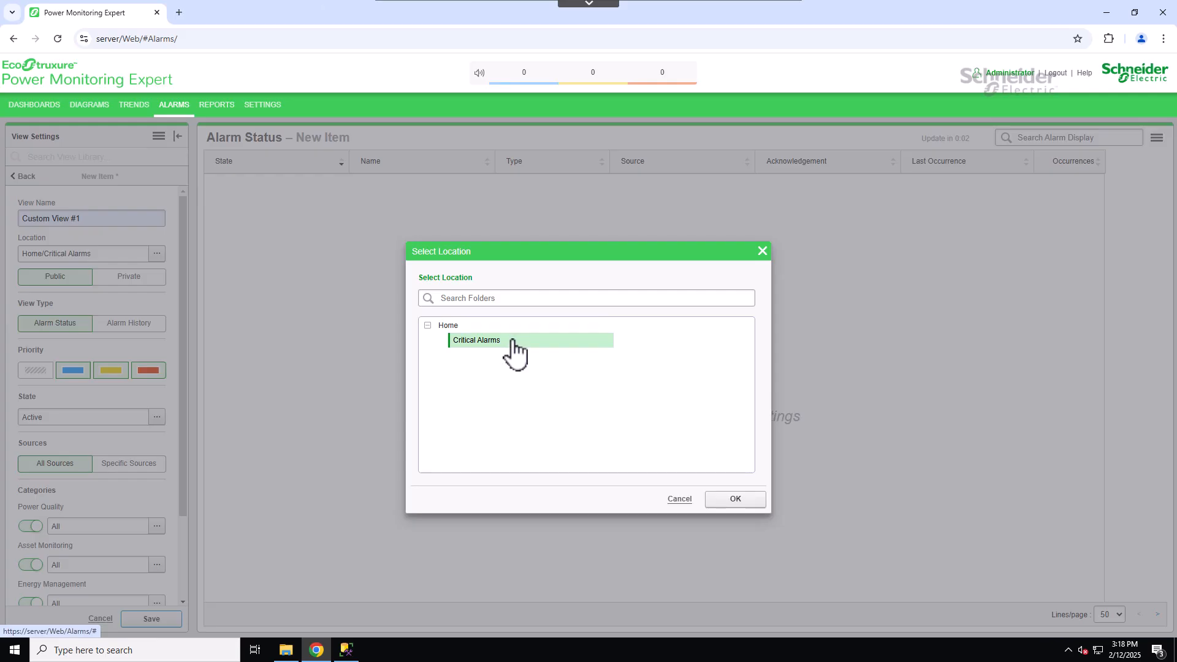
click(740, 499)
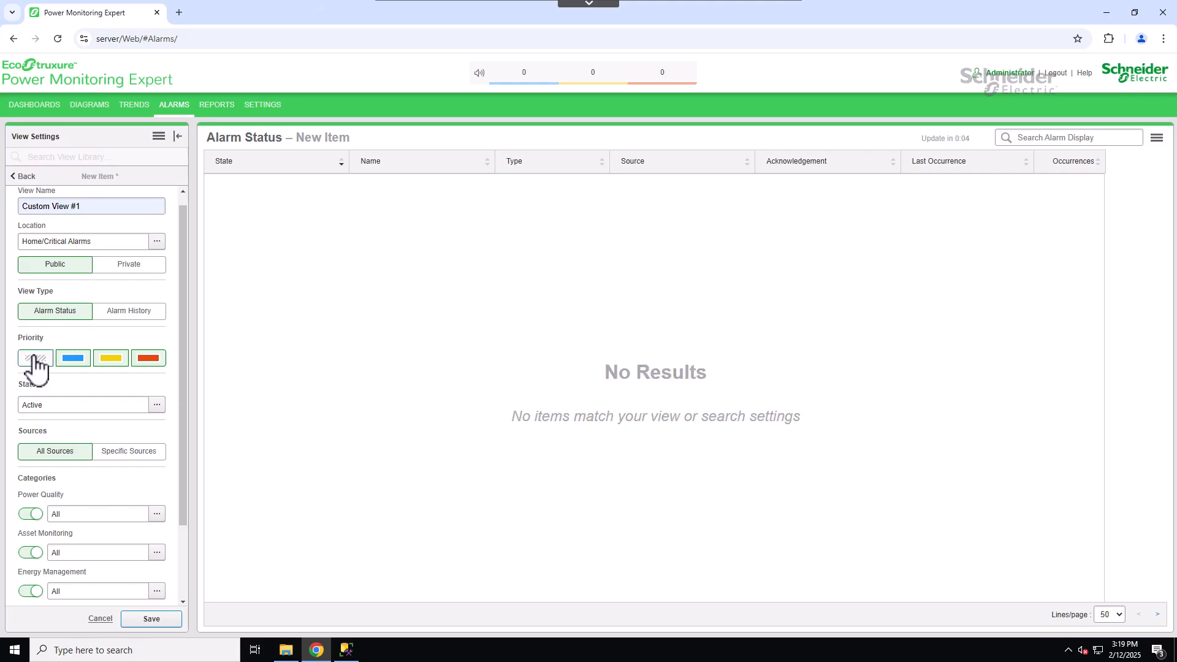
Exclude low and medium priority alarms from the custom view and confirm Active as its alarm state
click(85, 365)
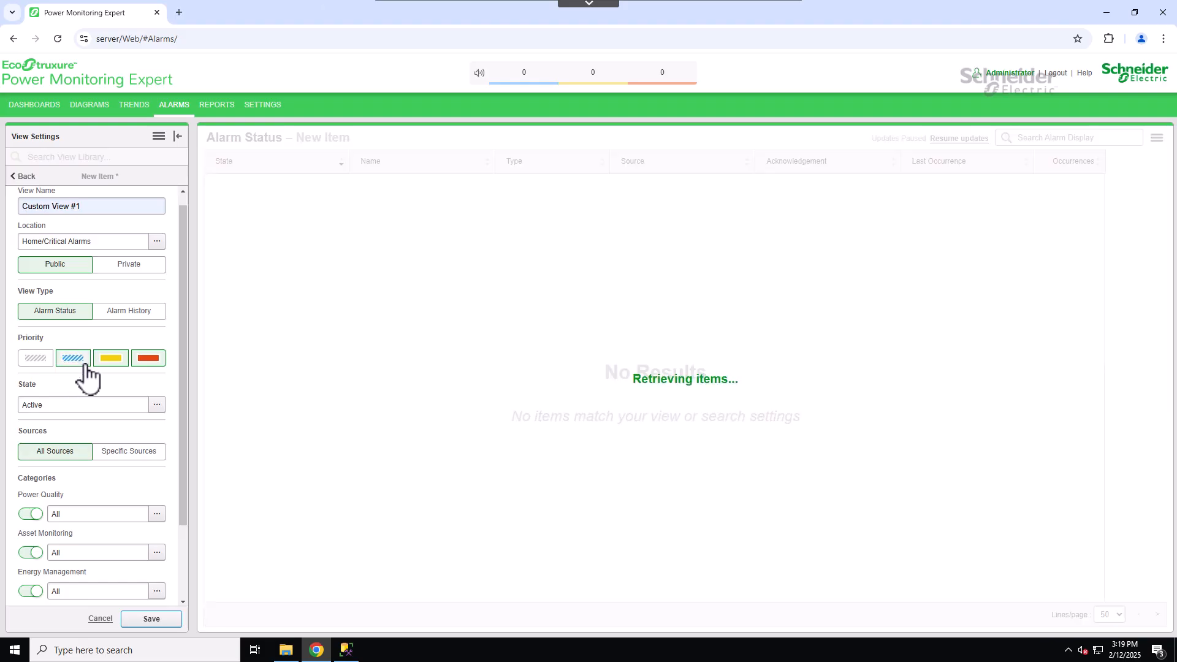
click(127, 368)
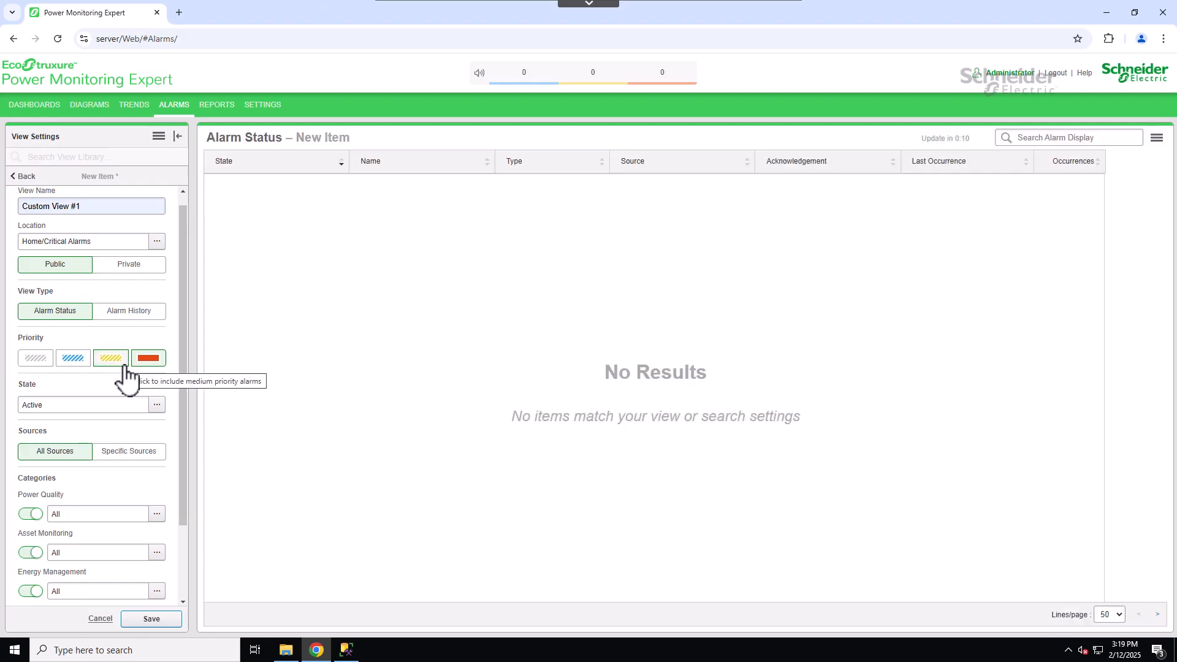
drag(184, 349, 182, 408)
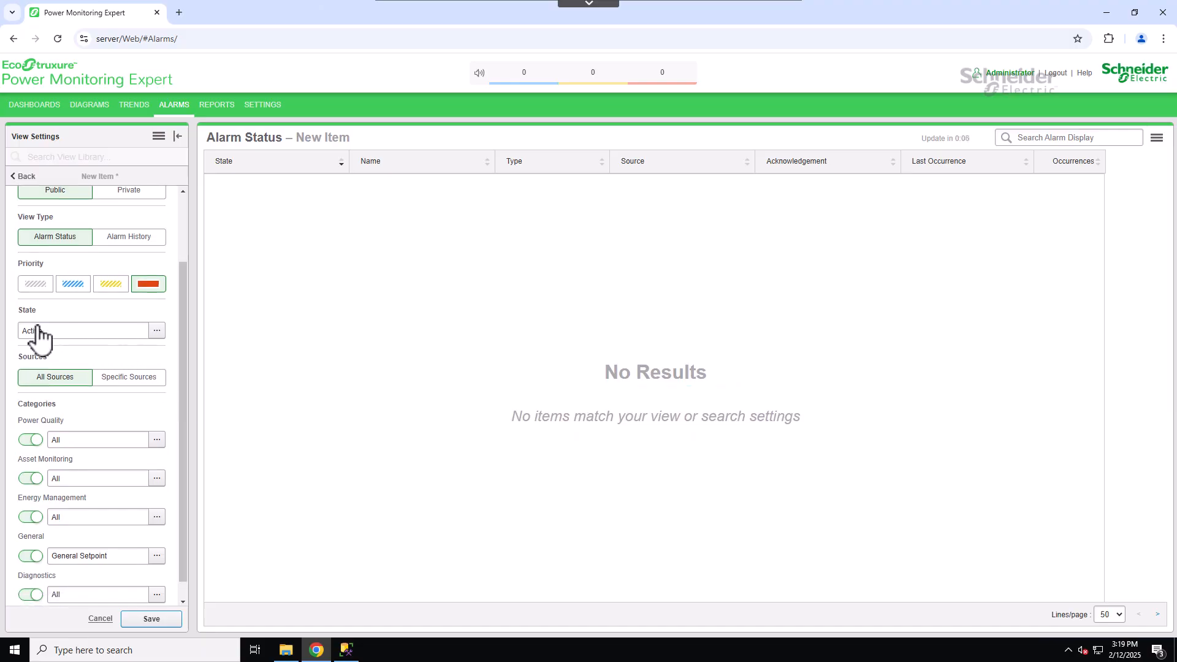
click(157, 332)
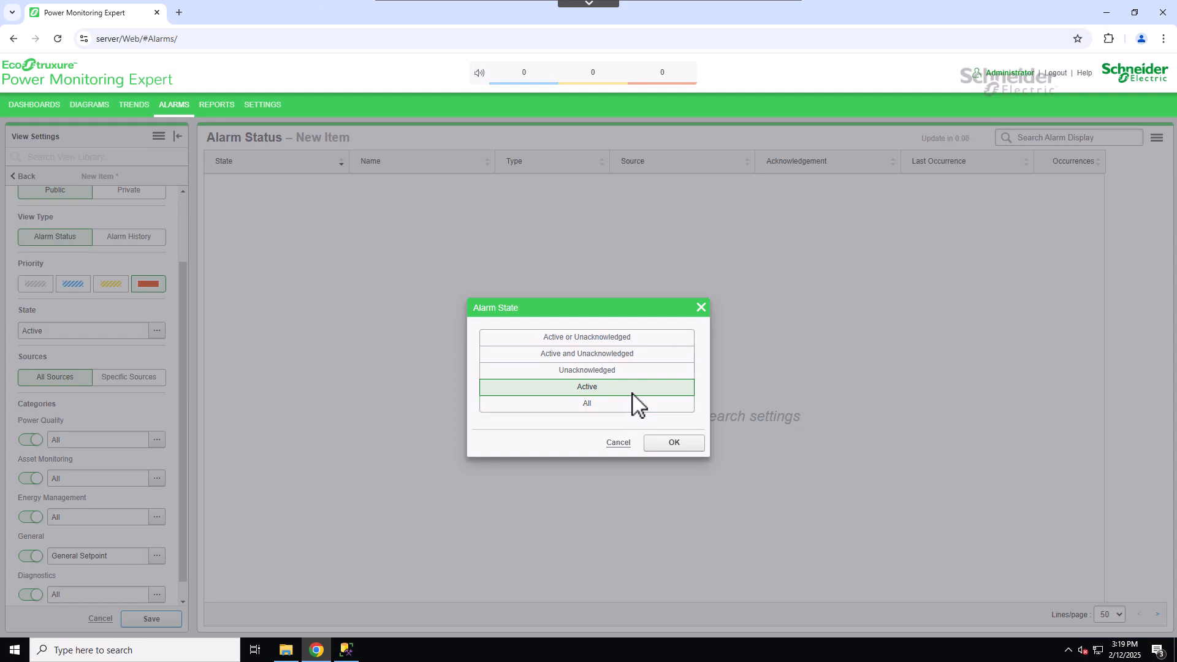
click(675, 442)
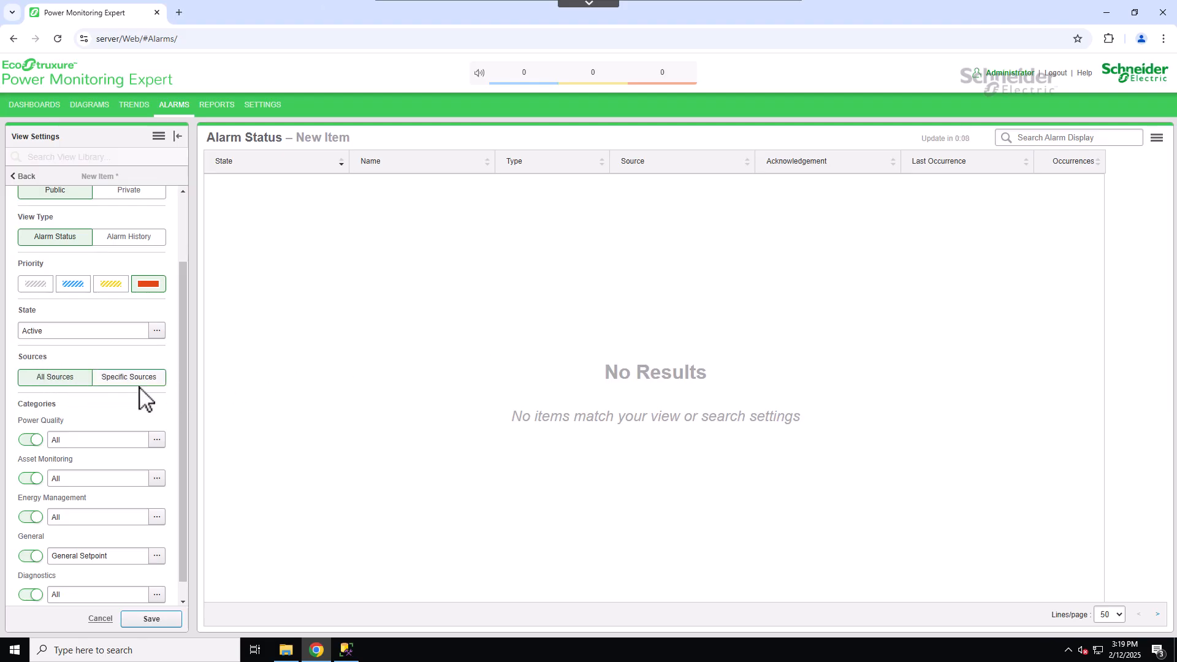
Restrict the view to the specific source ion9k1 in the CZ group, leaving the source type filter on All Types
click(163, 388)
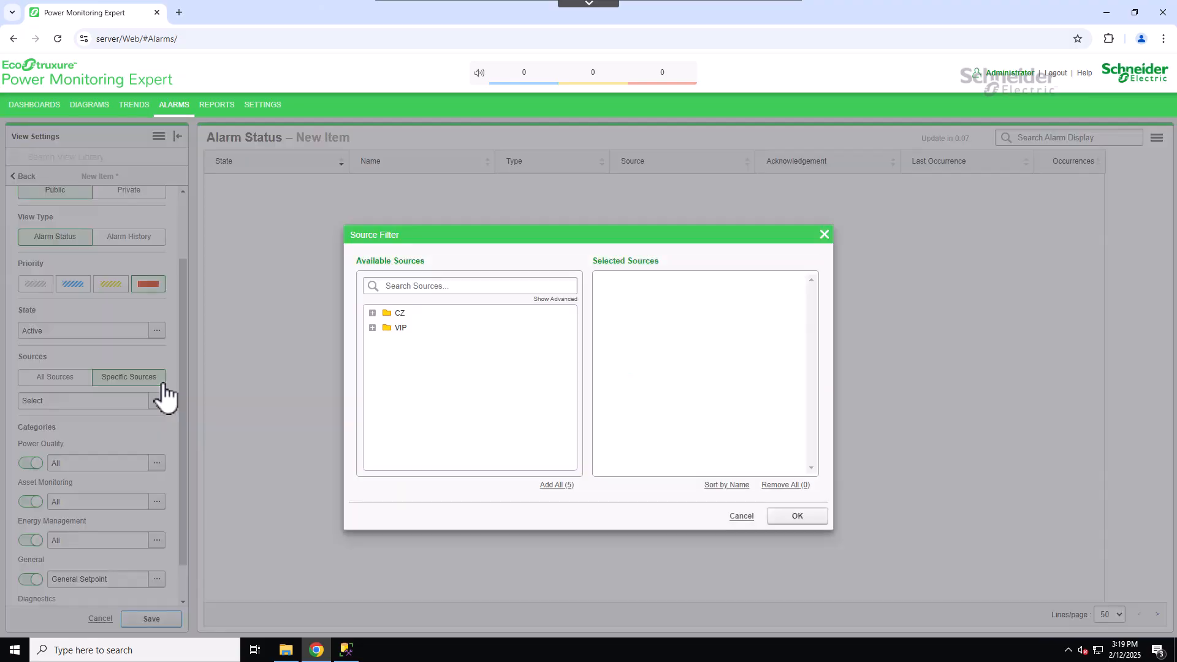
click(373, 313)
click(405, 330)
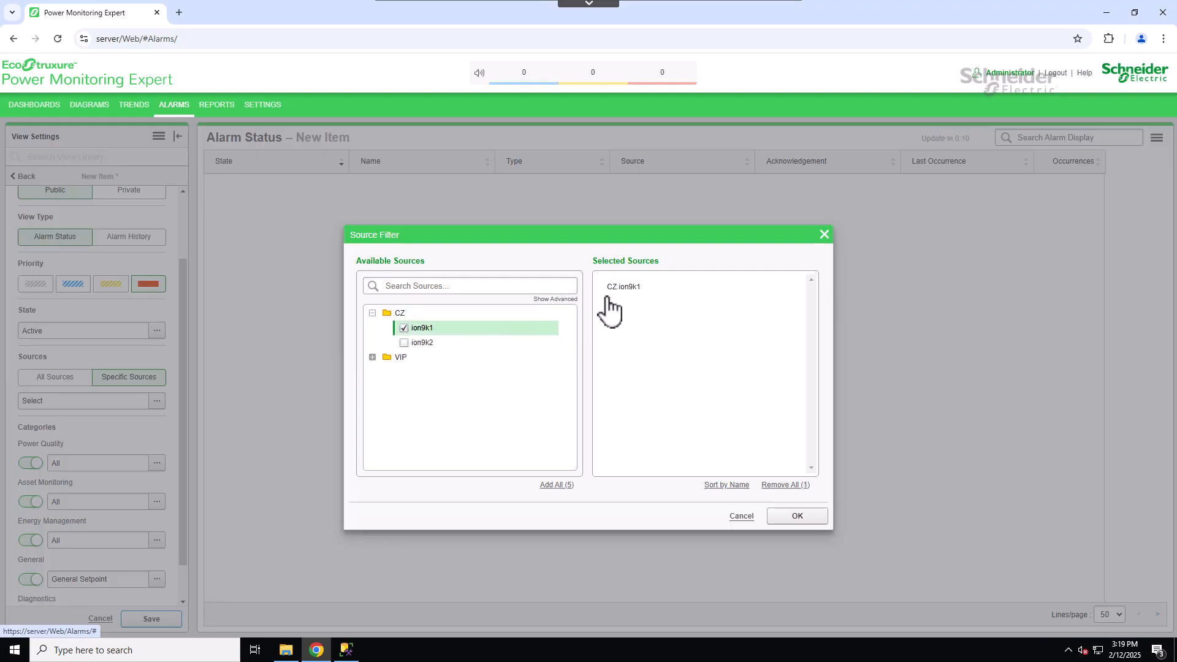
click(563, 300)
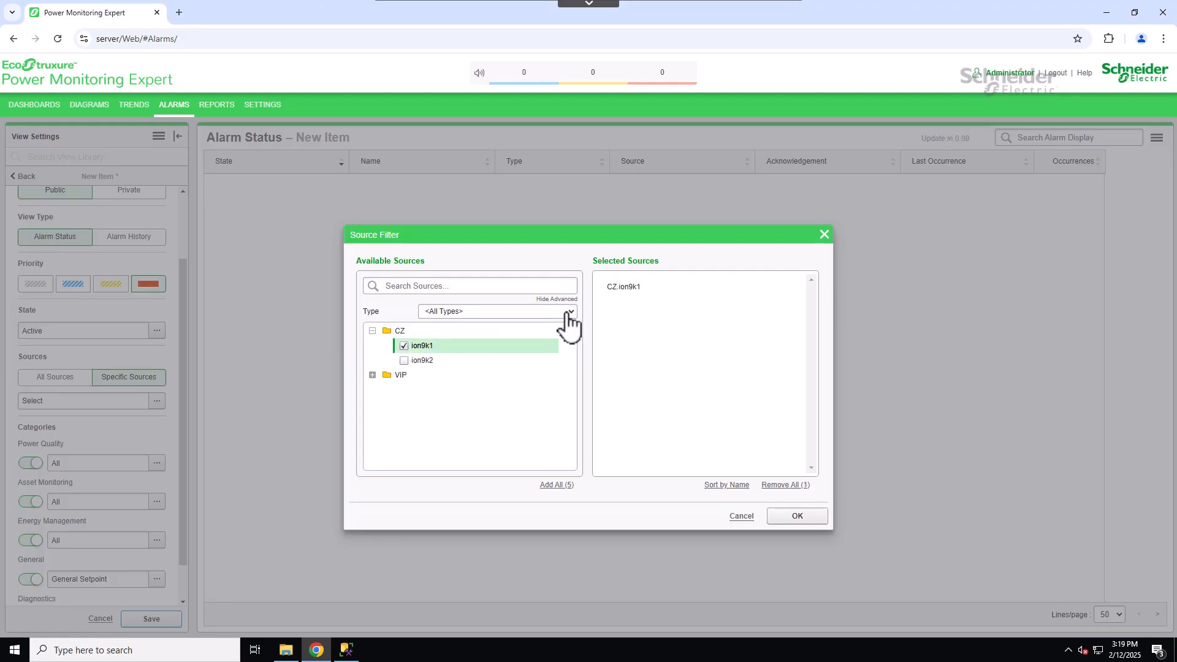
click(572, 312)
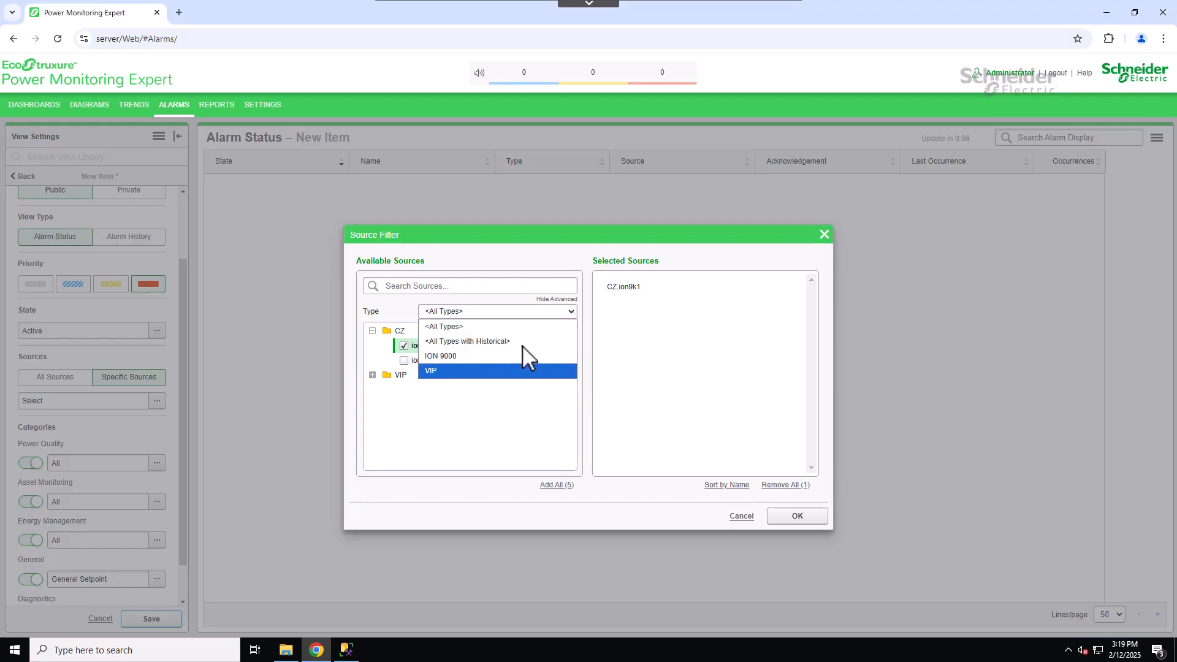
click(572, 324)
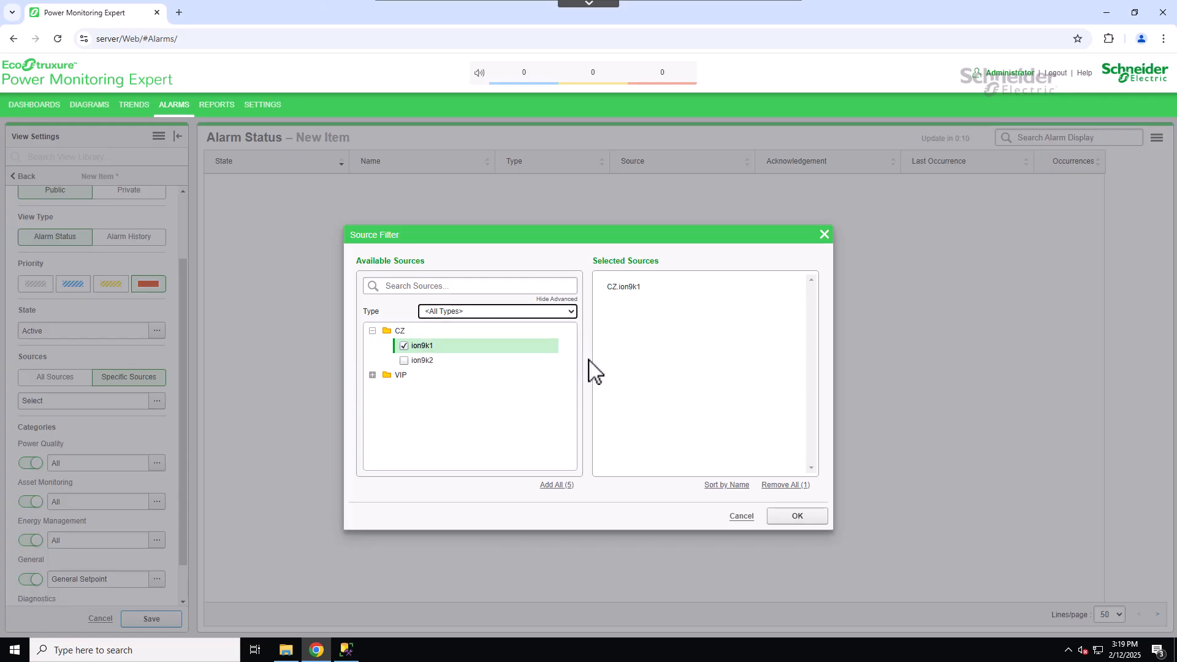
click(821, 522)
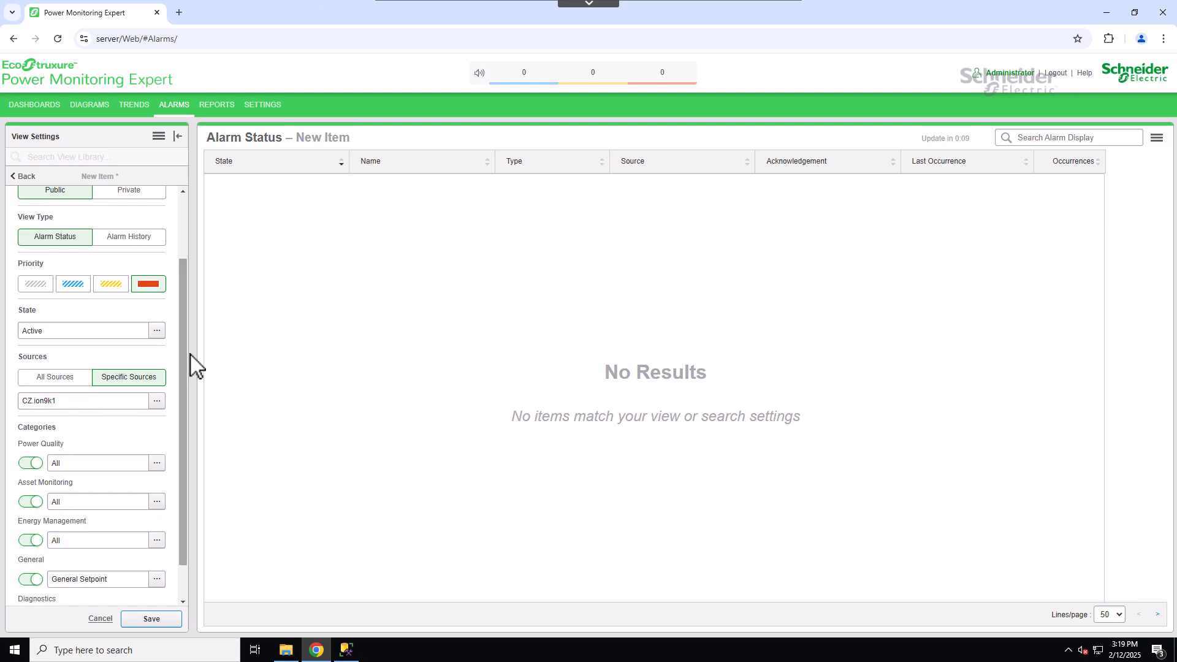
Review the Power Quality filters for types, voltage tolerance, disturbance direction and load impact, and turn off the Power Quality category
drag(184, 342, 190, 453)
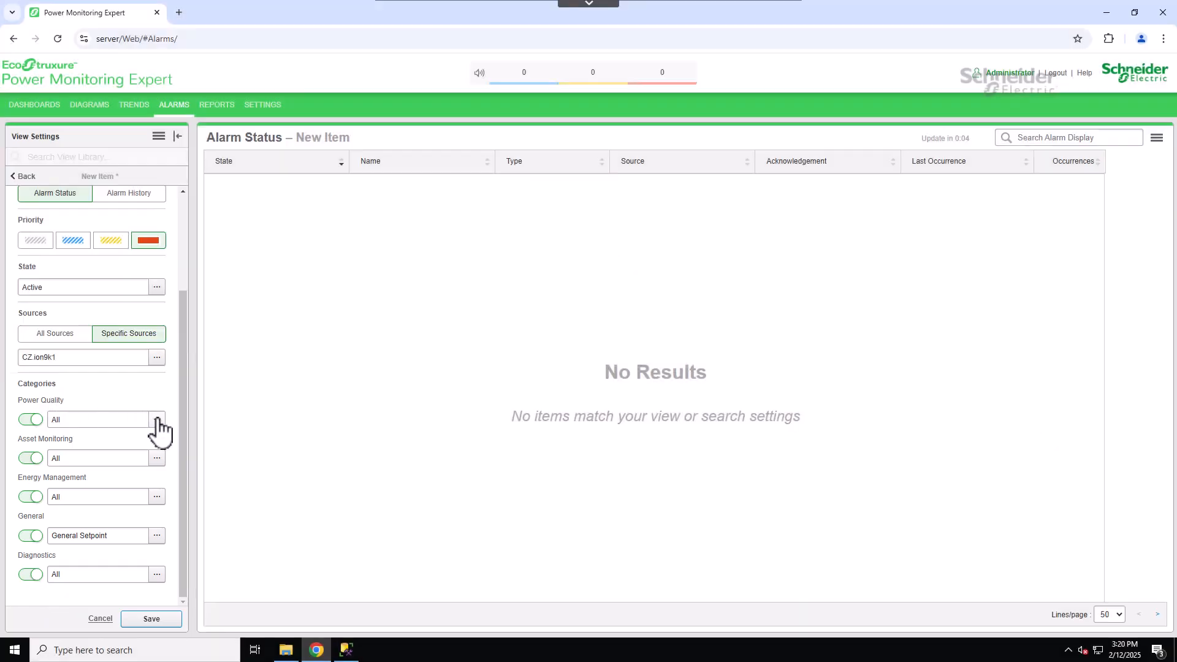
click(158, 421)
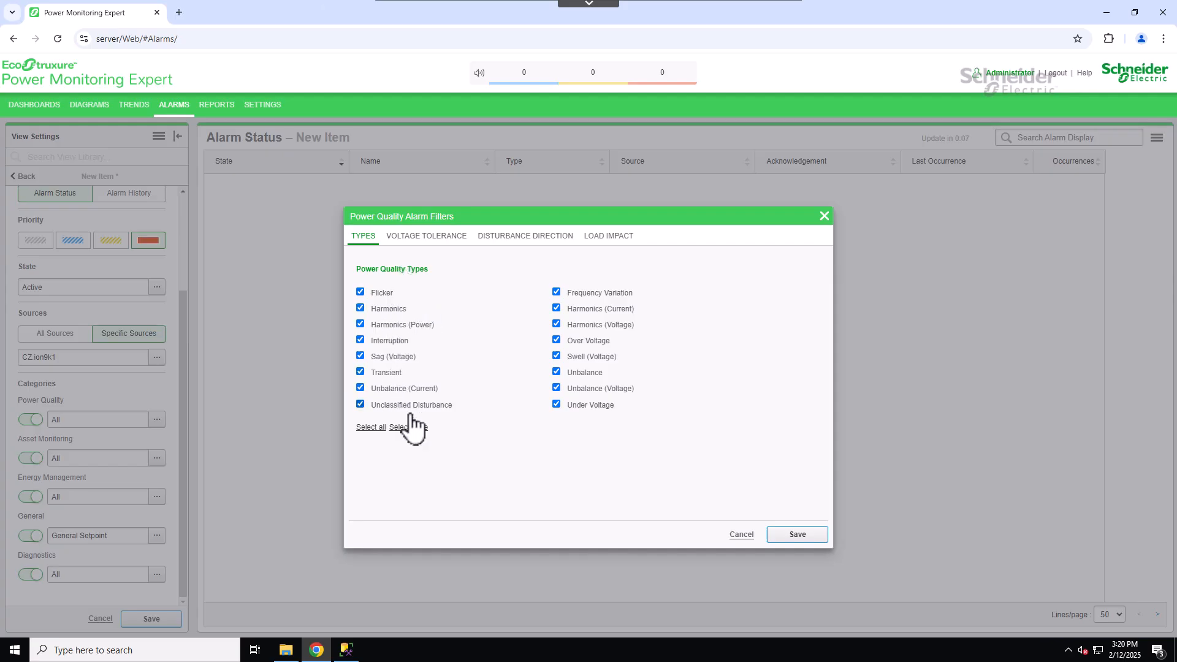
click(423, 237)
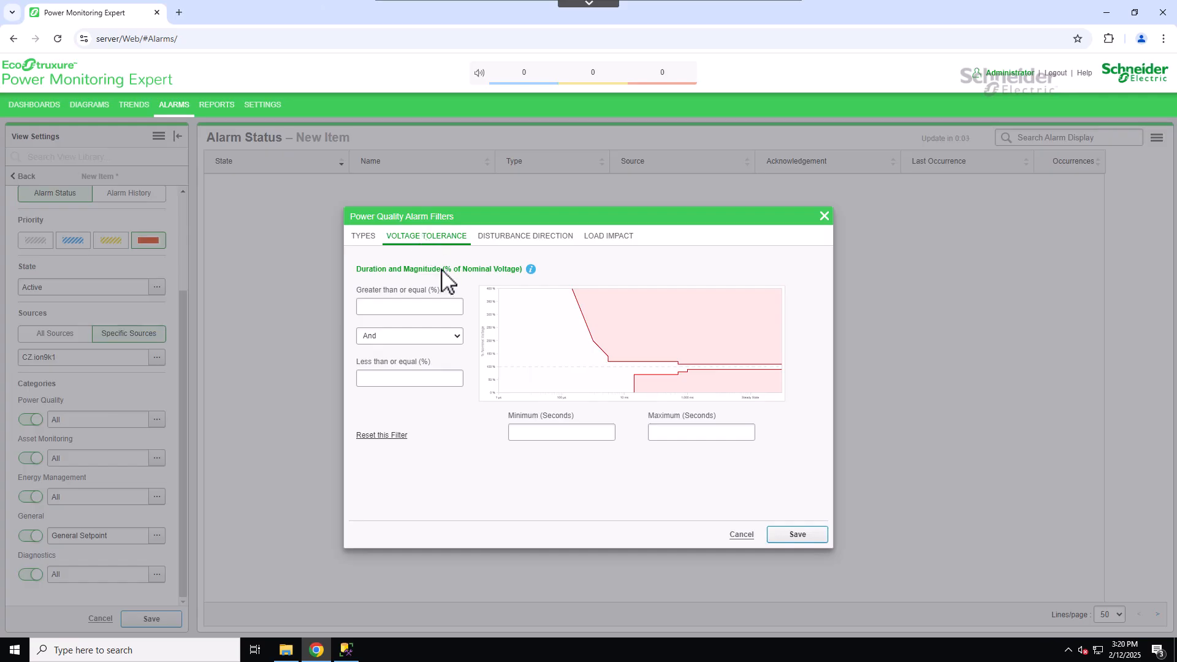
click(507, 237)
click(601, 236)
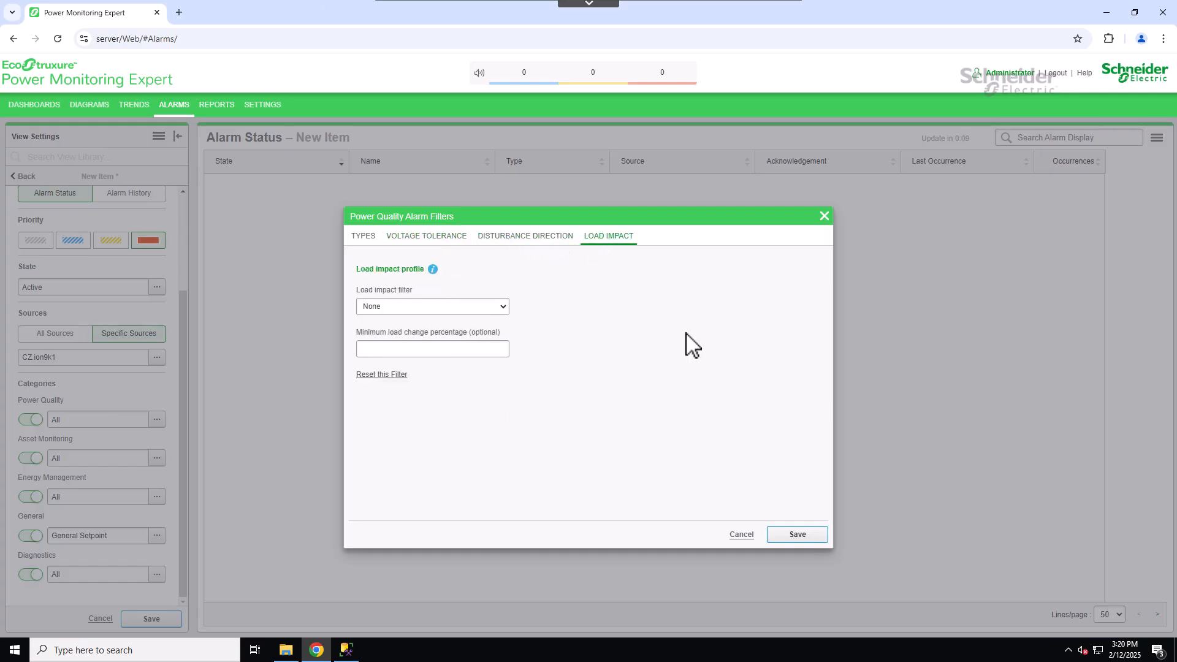
click(797, 534)
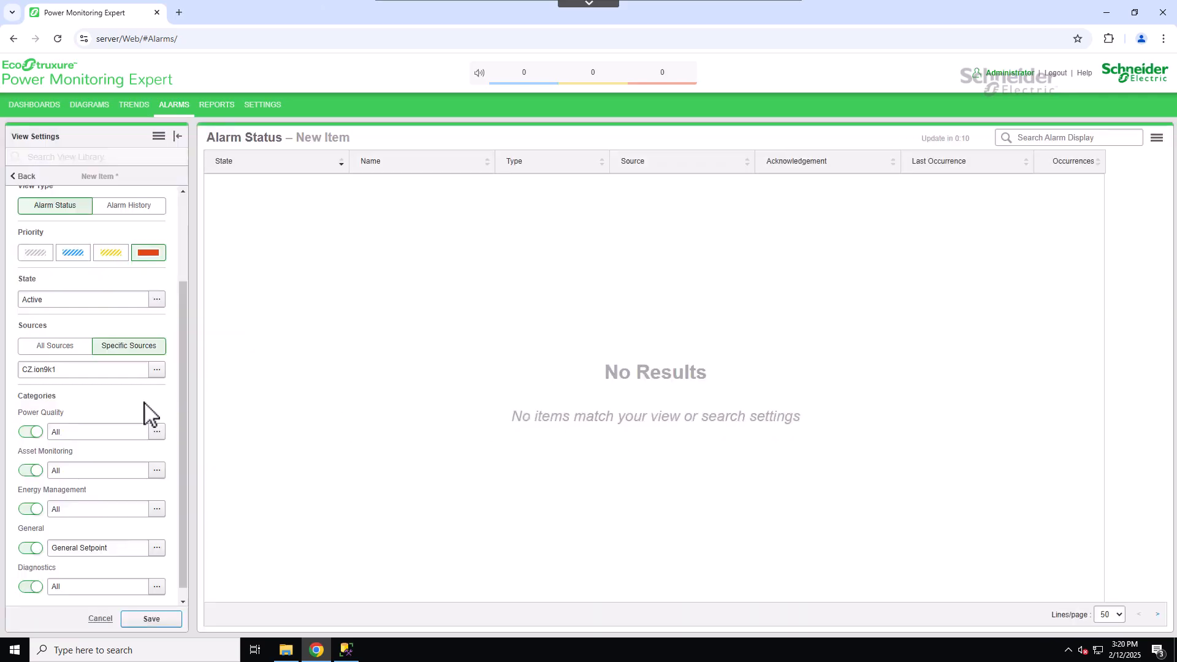
click(30, 420)
Check the alarm types under Asset Monitoring and Energy Management and turn off both categories for the view
click(157, 458)
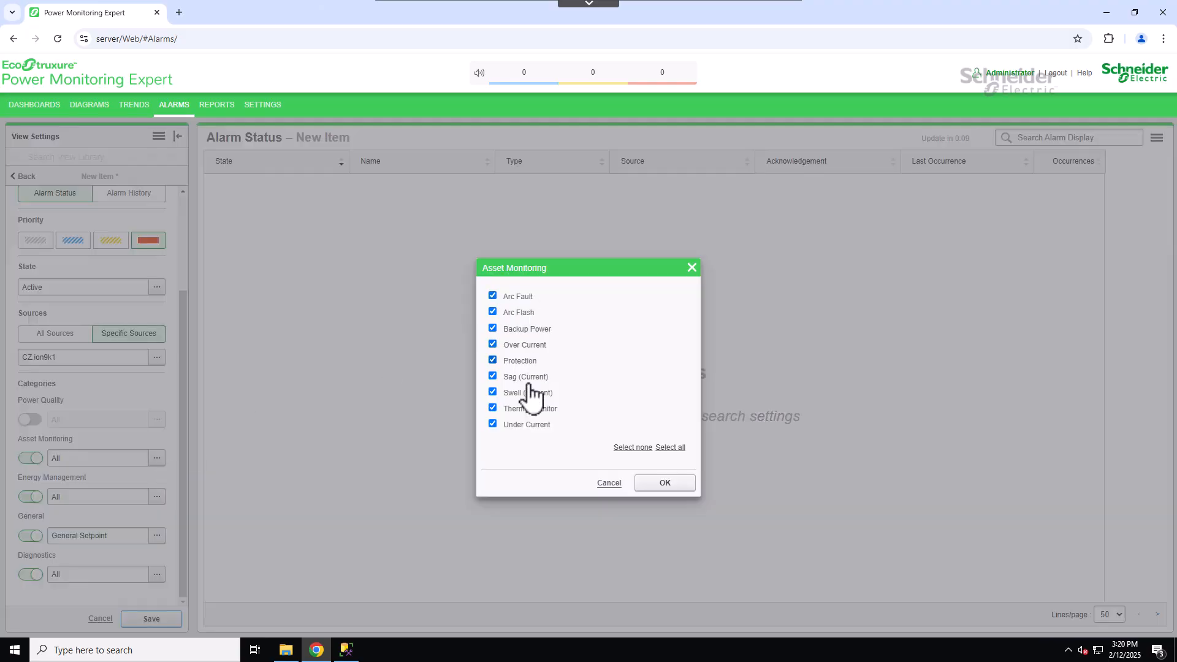
click(686, 483)
click(31, 471)
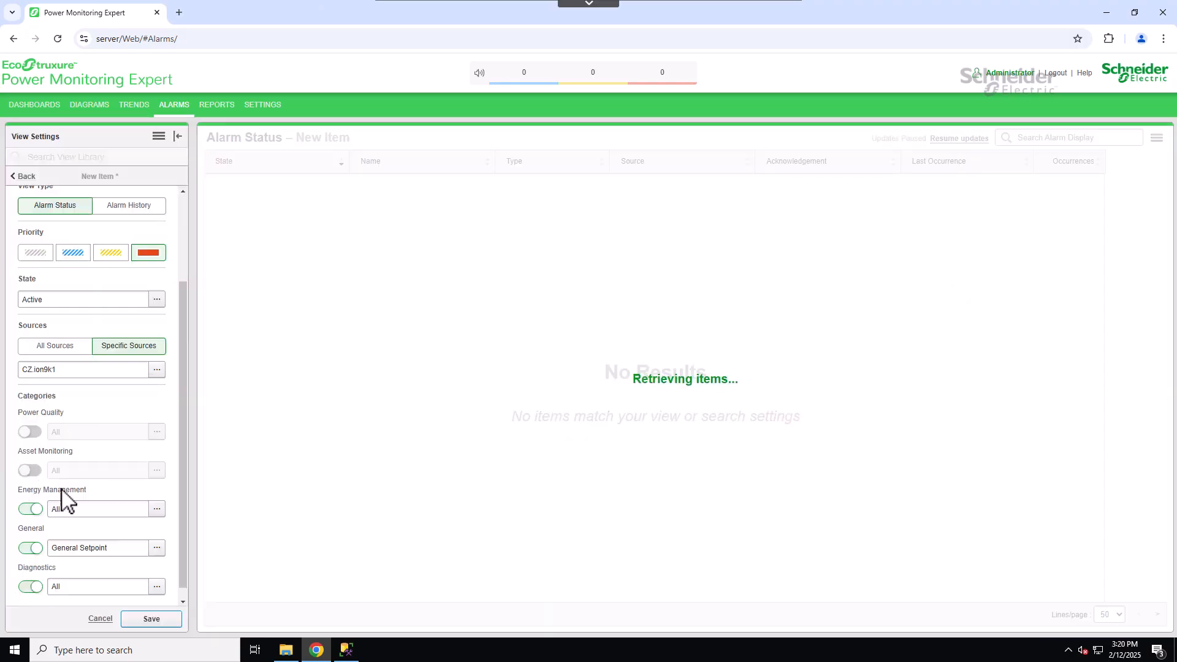
click(157, 509)
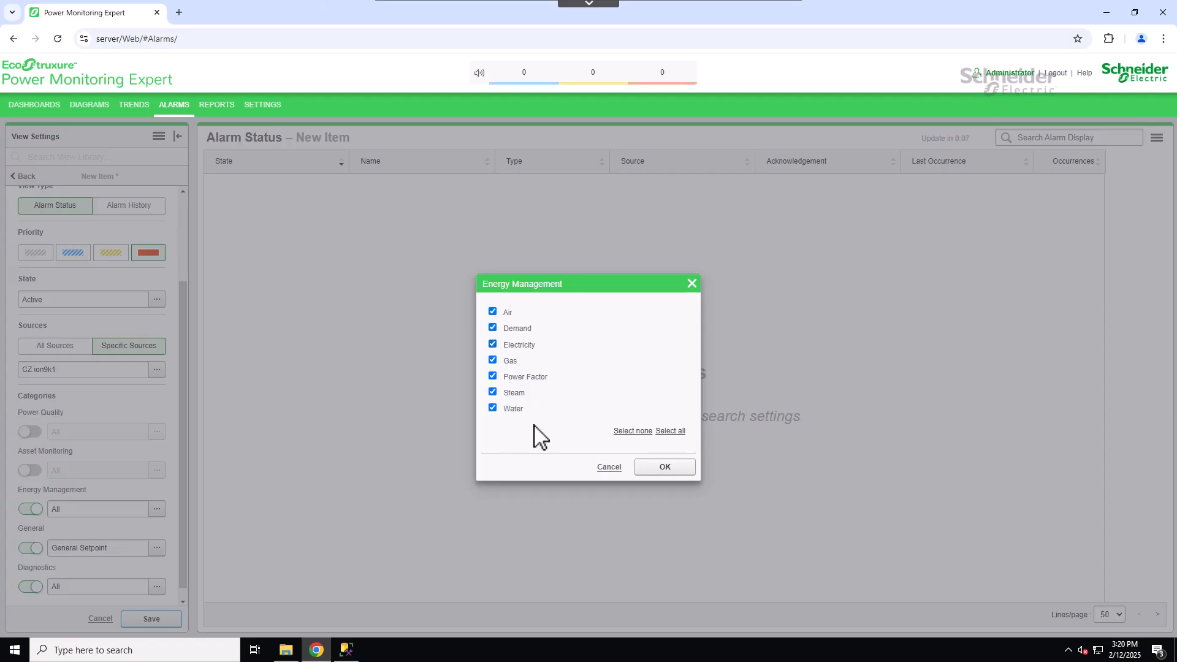
click(665, 467)
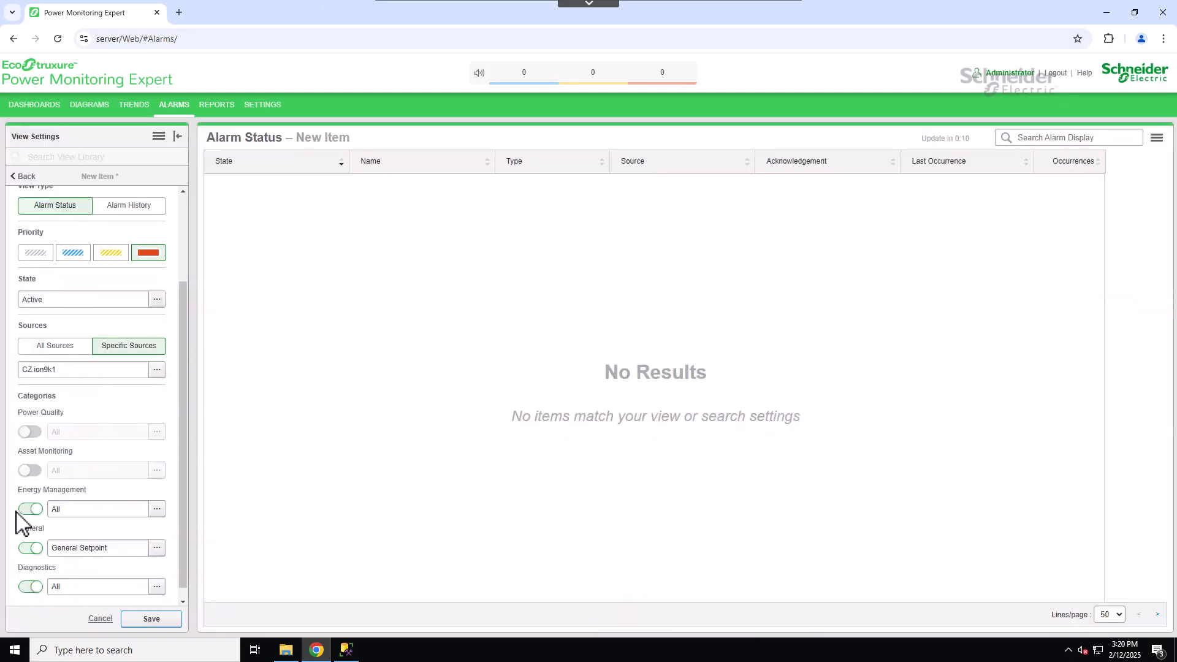
click(29, 509)
Keep only General Setpoint in the General category and all Diagnostics types, and save the custom view
click(157, 548)
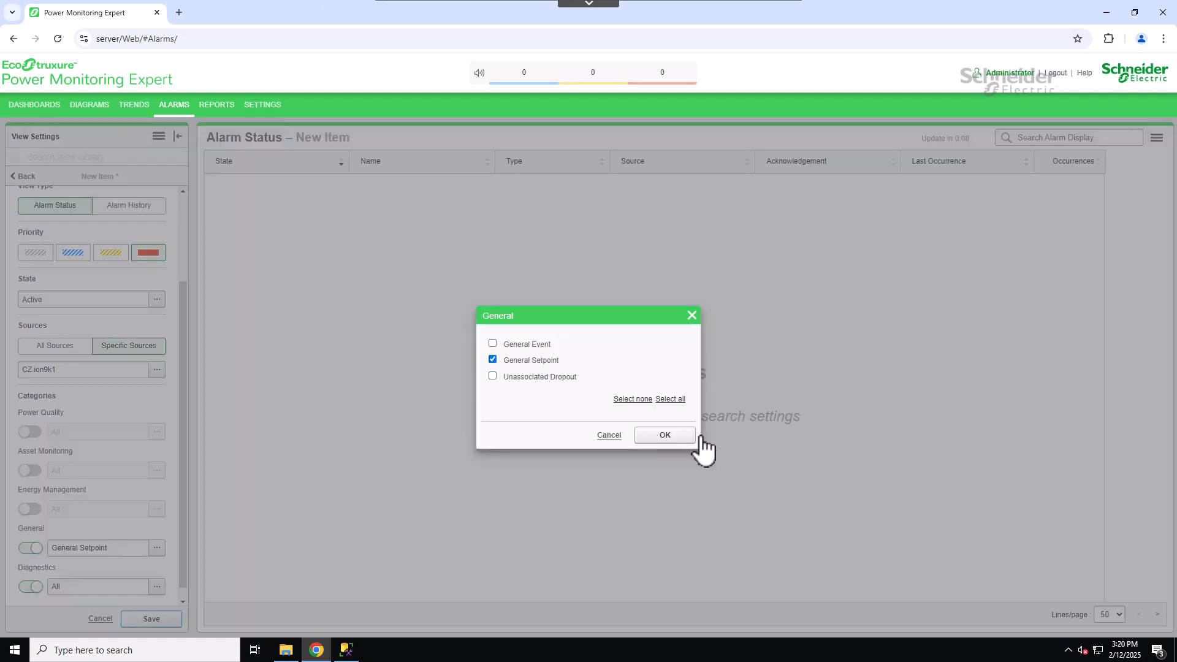
click(682, 437)
click(157, 587)
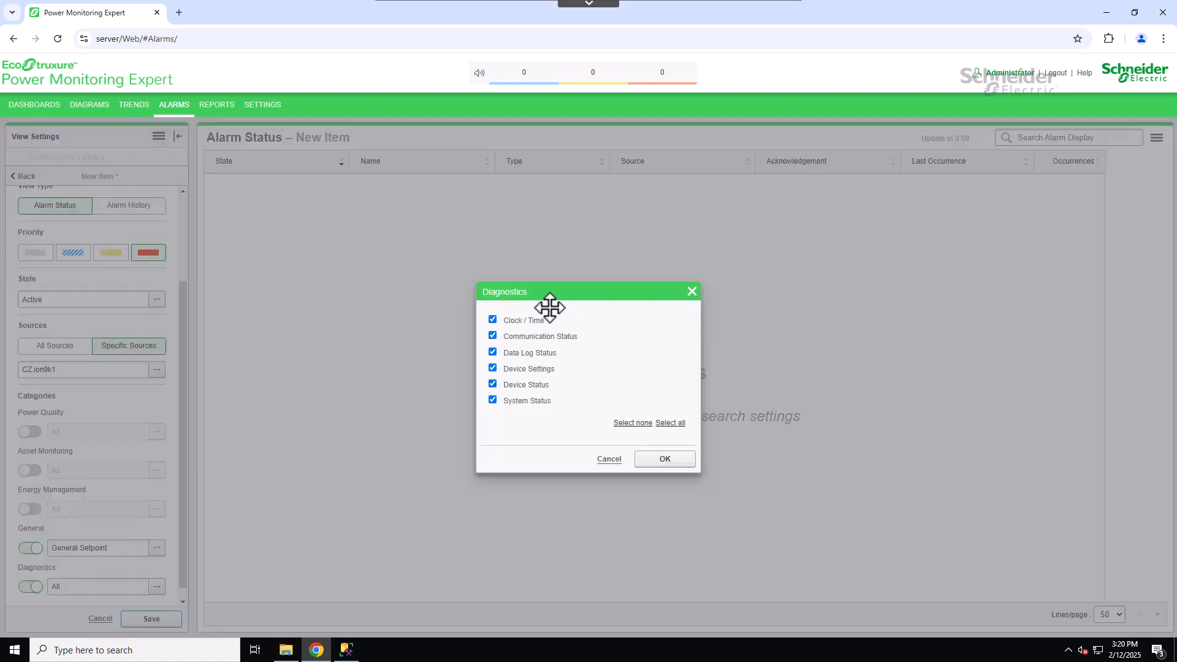
click(664, 457)
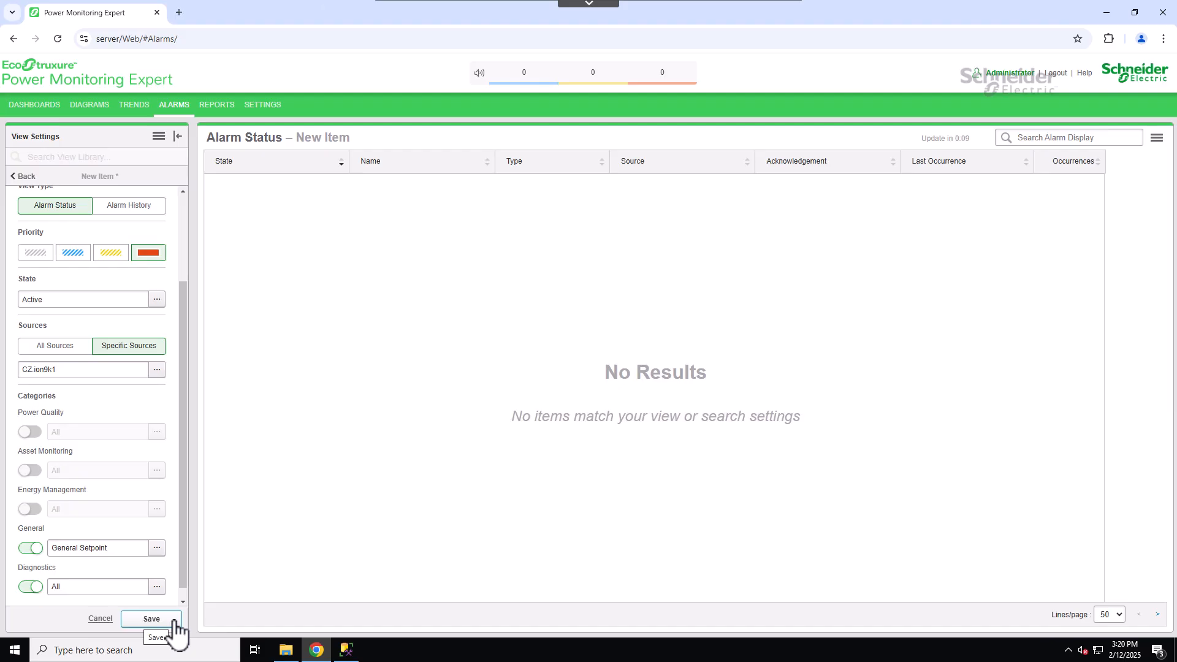
click(151, 619)
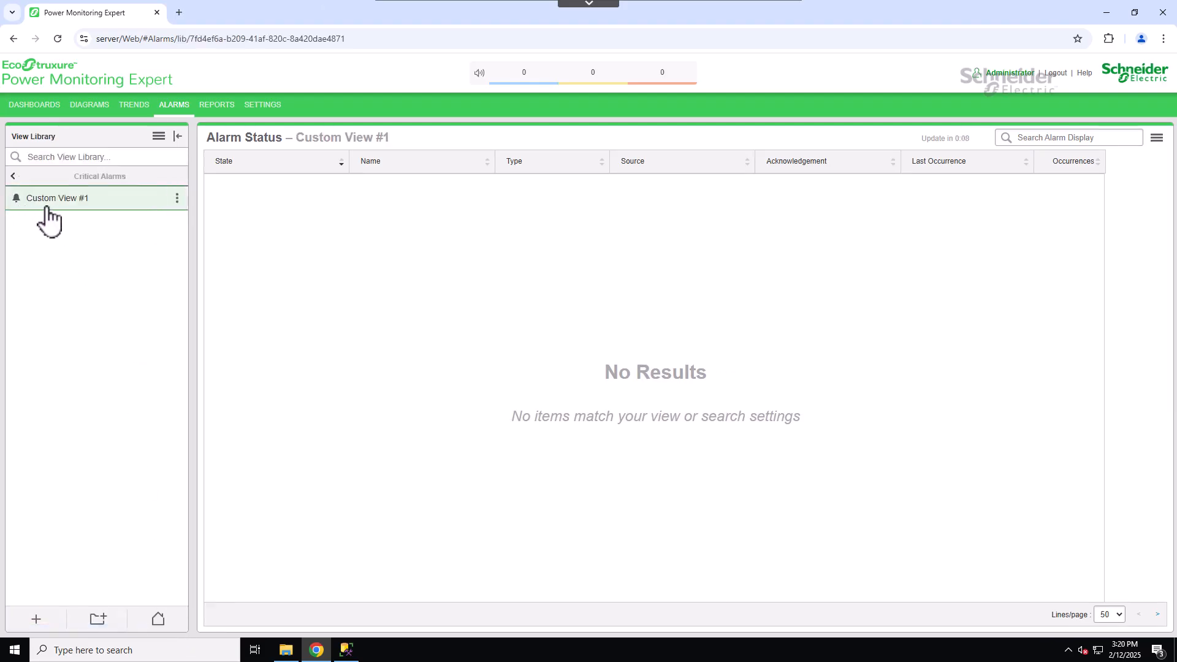
click(178, 198)
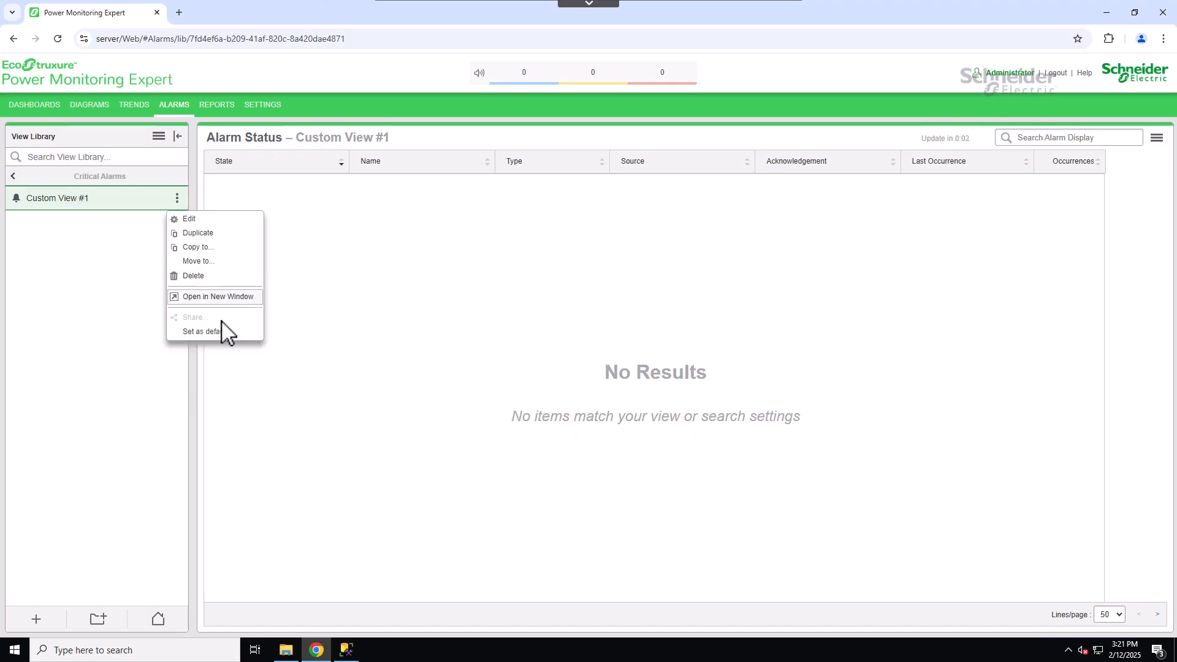
click(139, 232)
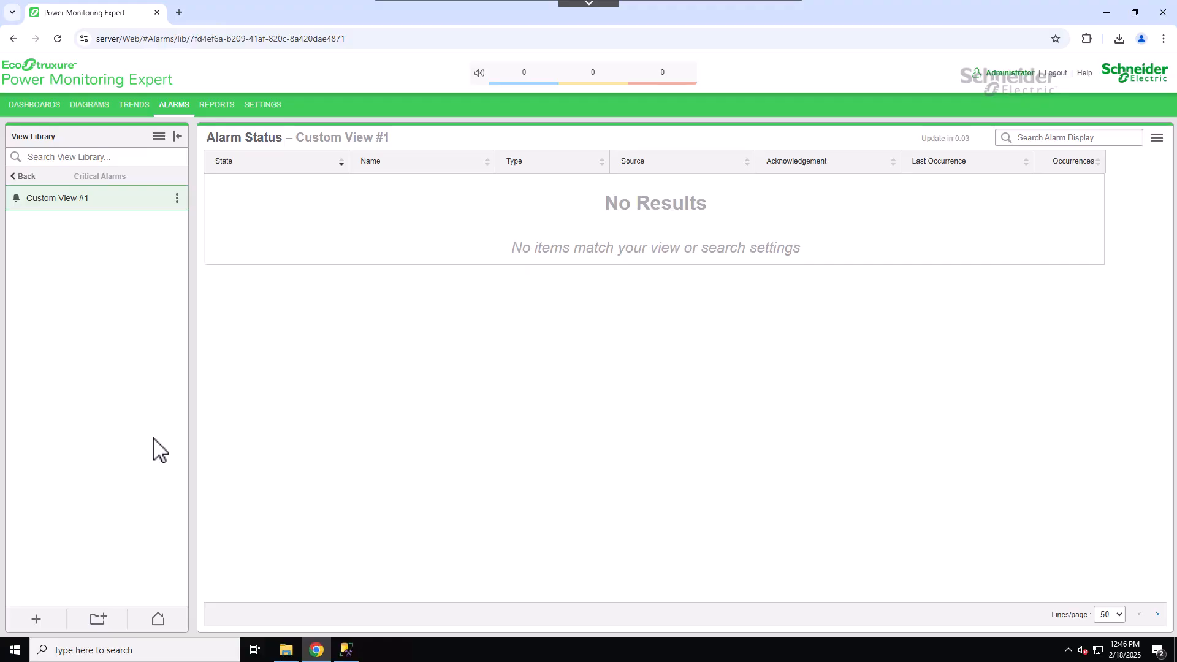
Disconnect the Ethernet device CZ.ion9k1 in the Device Manager settings and return to the alarms page
click(267, 105)
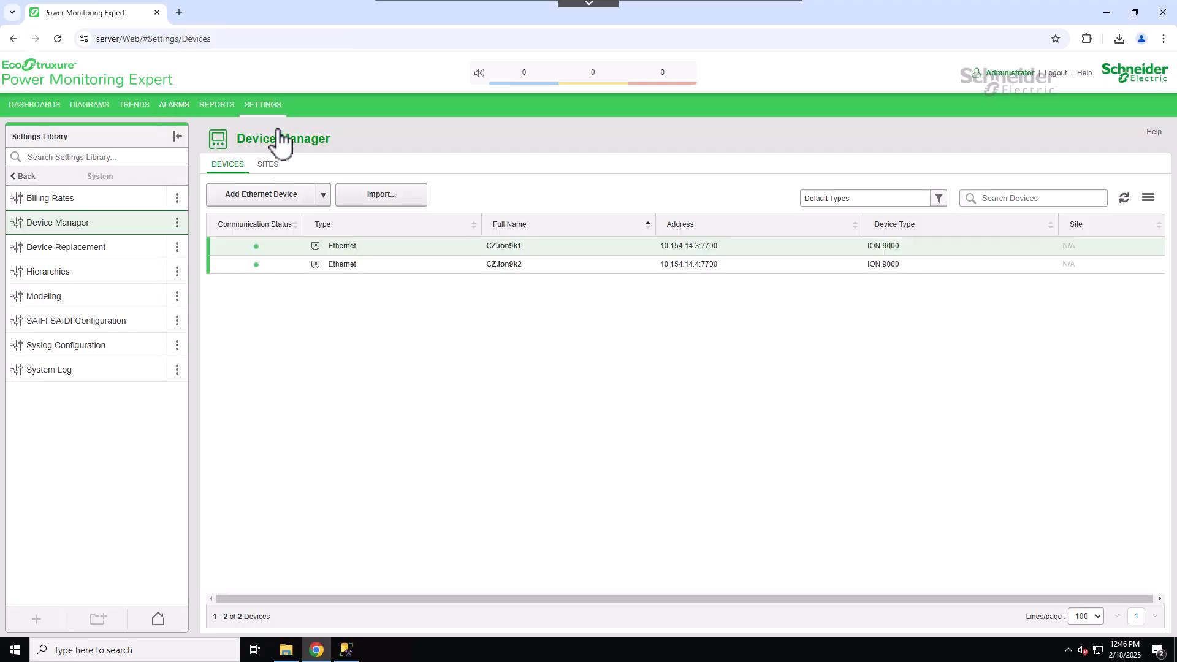
right_click(391, 247)
click(441, 366)
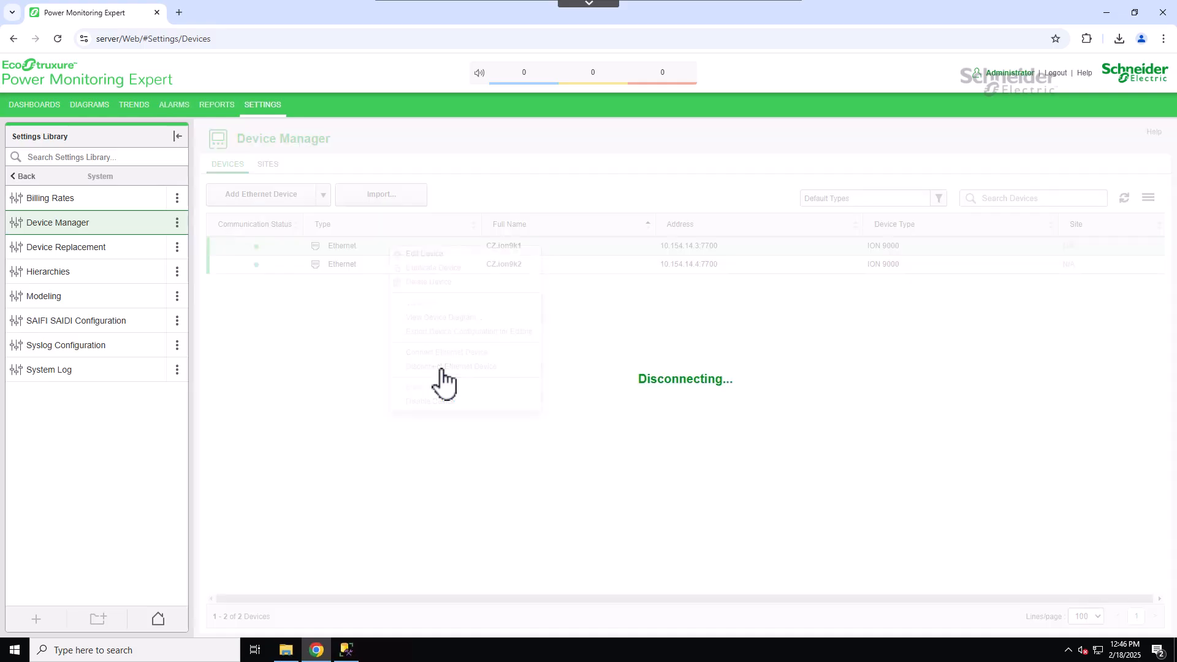
click(178, 104)
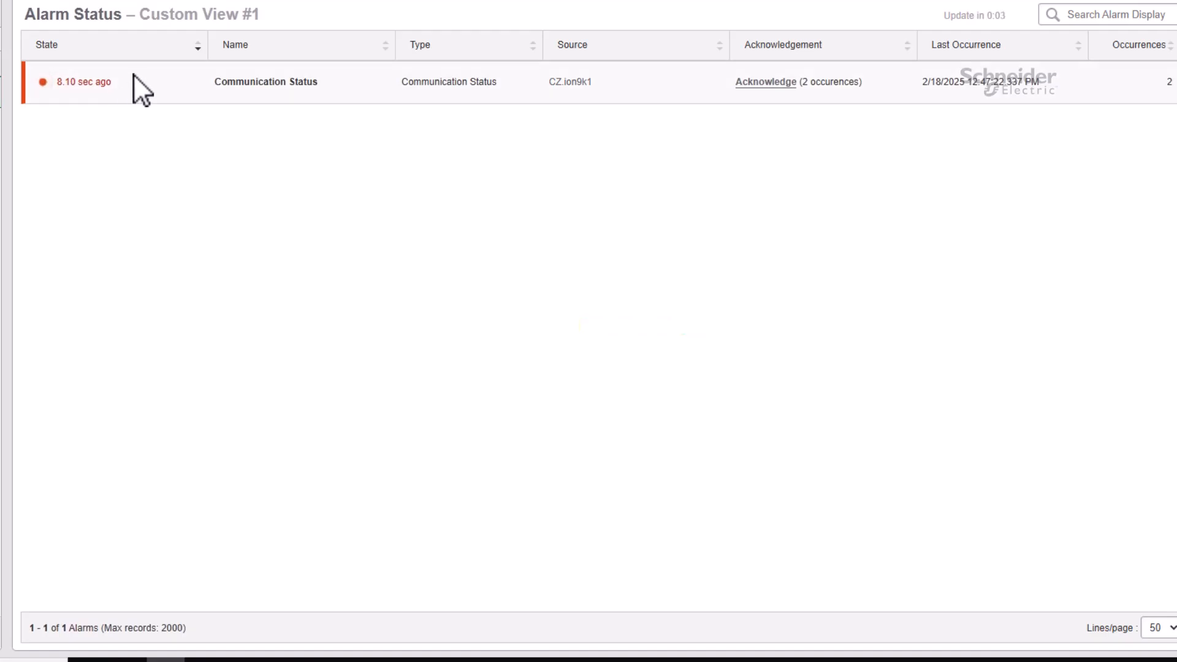
Examine the definition details of the CZ.ion9k1 Communication Status alarm, including its first occurrence and the source's device diagram
click(133, 77)
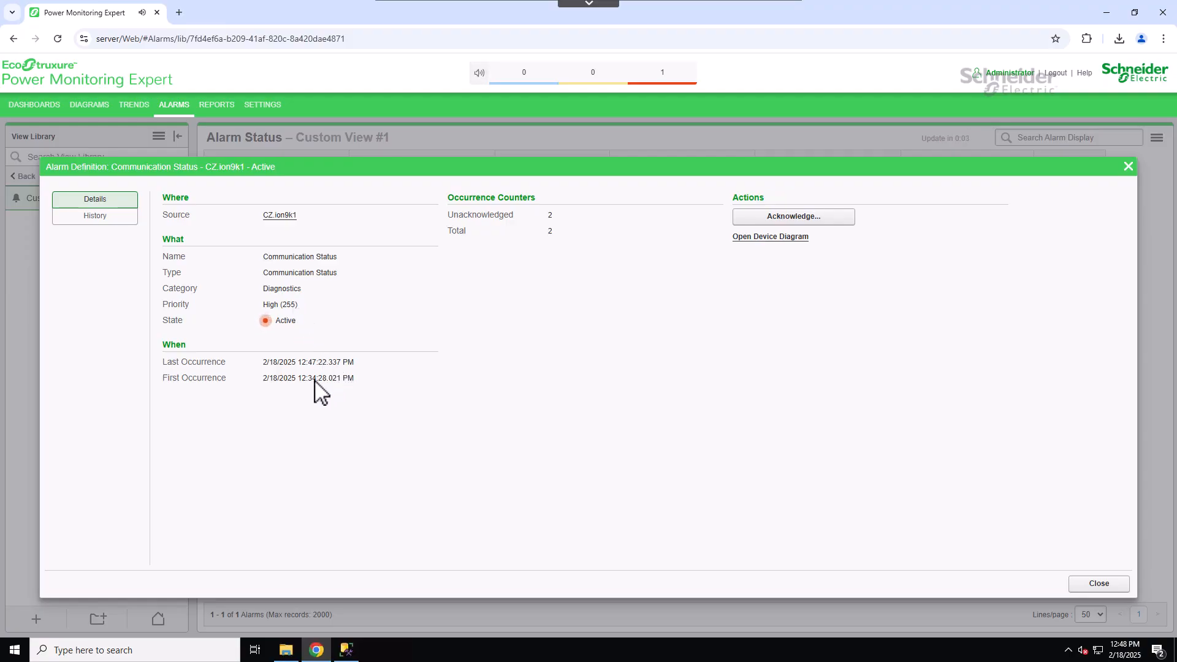
drag(306, 380, 360, 385)
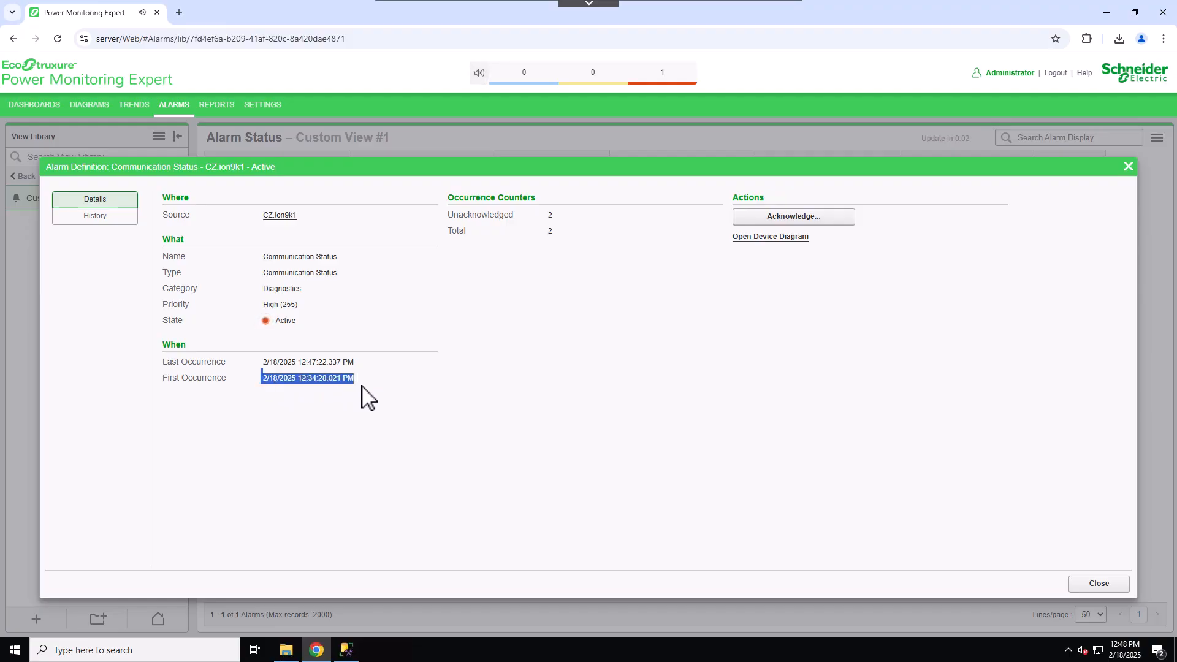
click(361, 375)
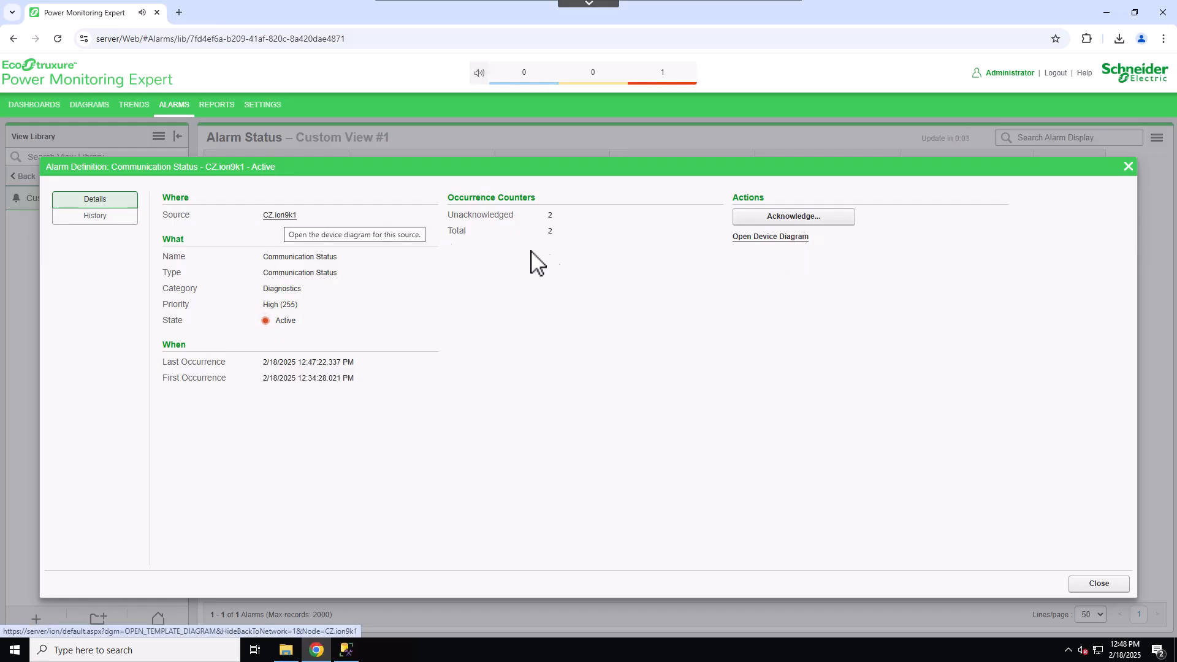
click(742, 239)
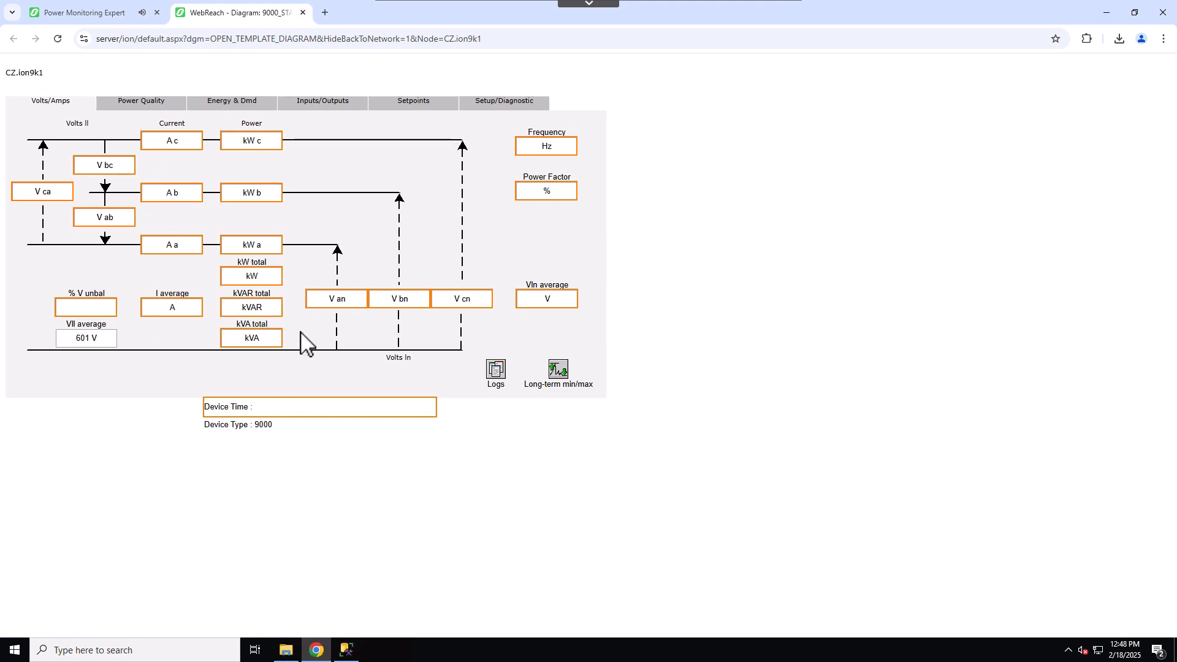
click(121, 19)
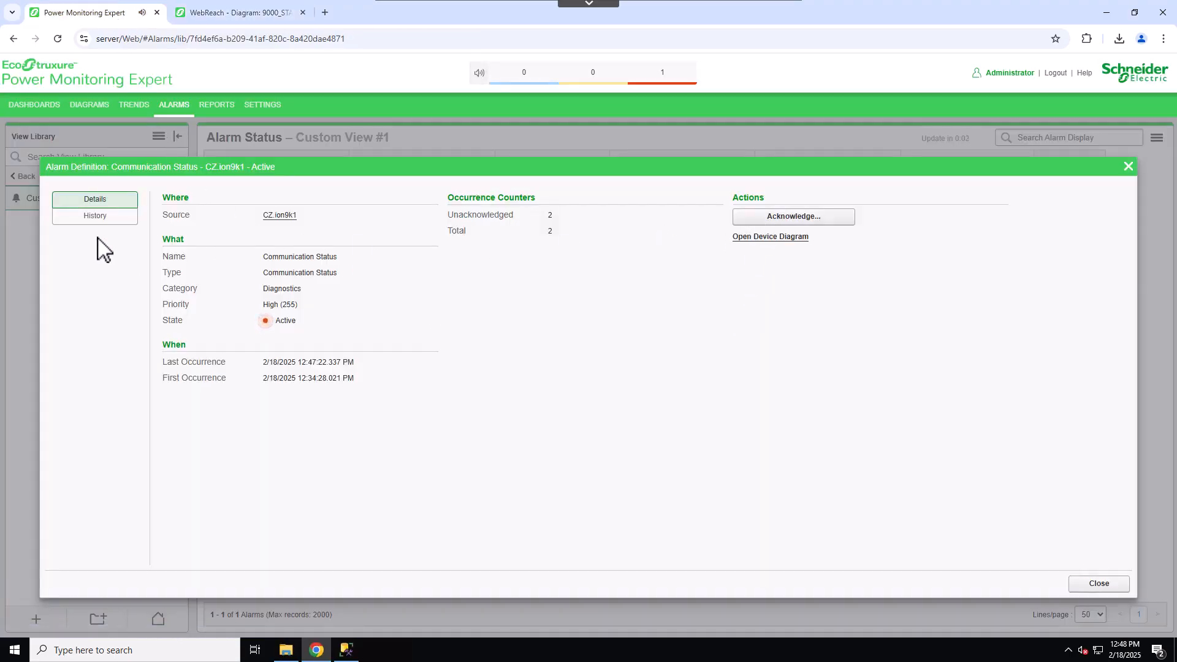
Examine the alarm definition's history entries for the offline and communications restored occurrences
click(91, 216)
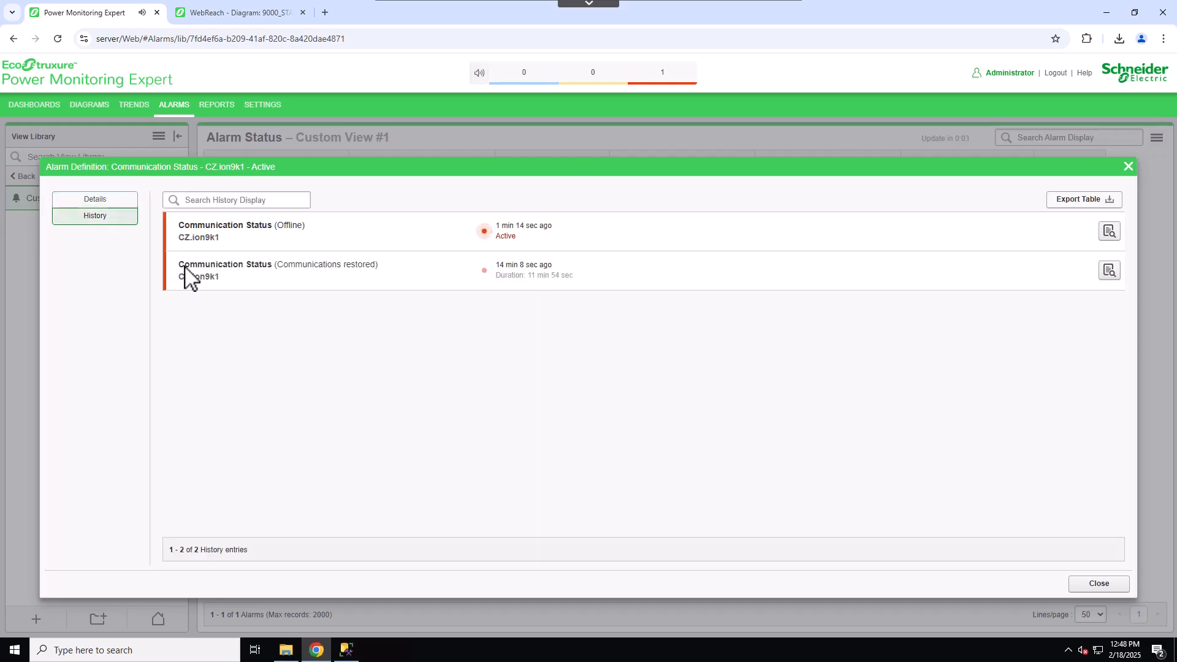
click(560, 280)
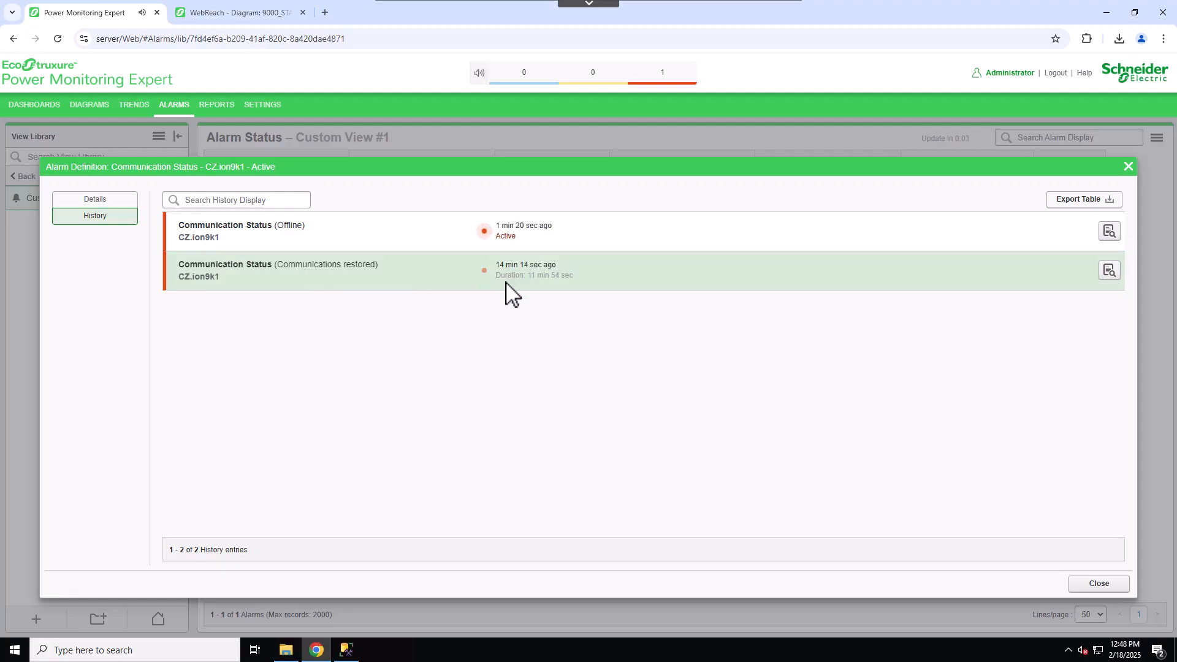
click(387, 239)
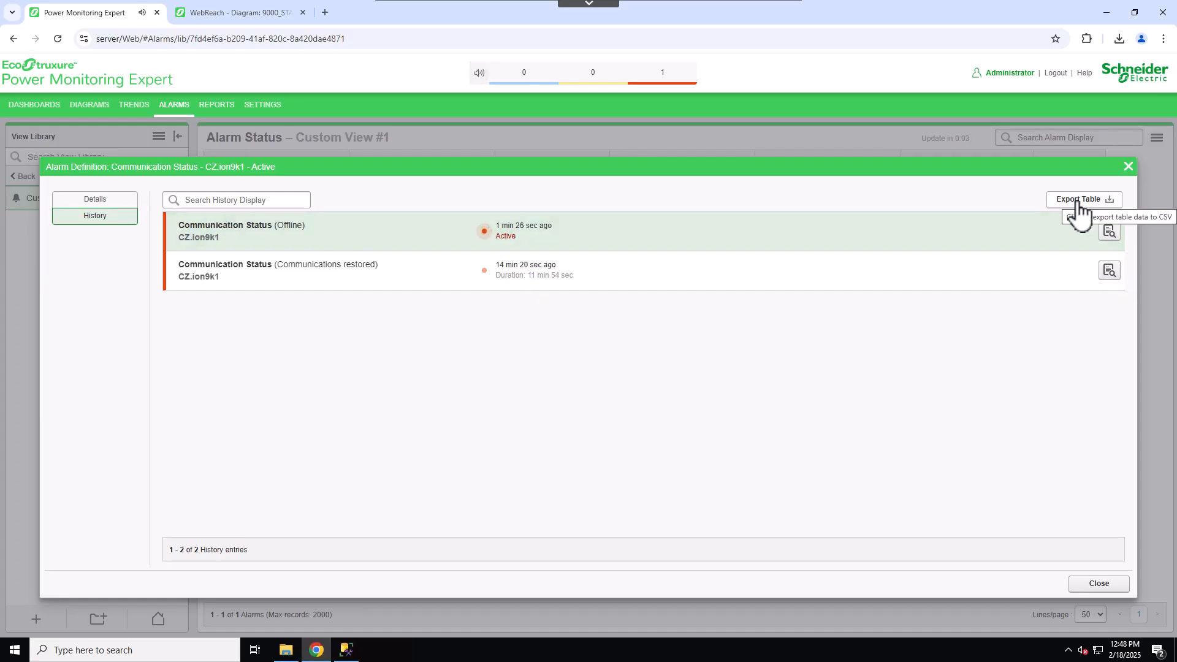
Inspect the details and recorded events of the active offline occurrence of the Communication Status alarm
click(1109, 233)
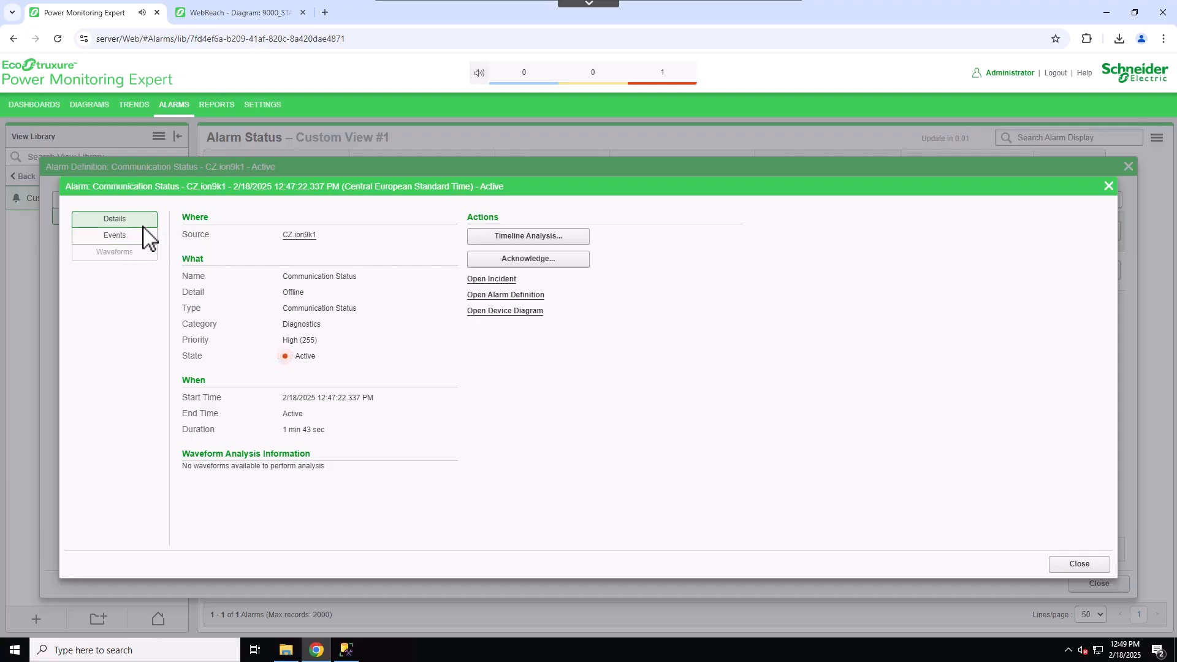
click(120, 236)
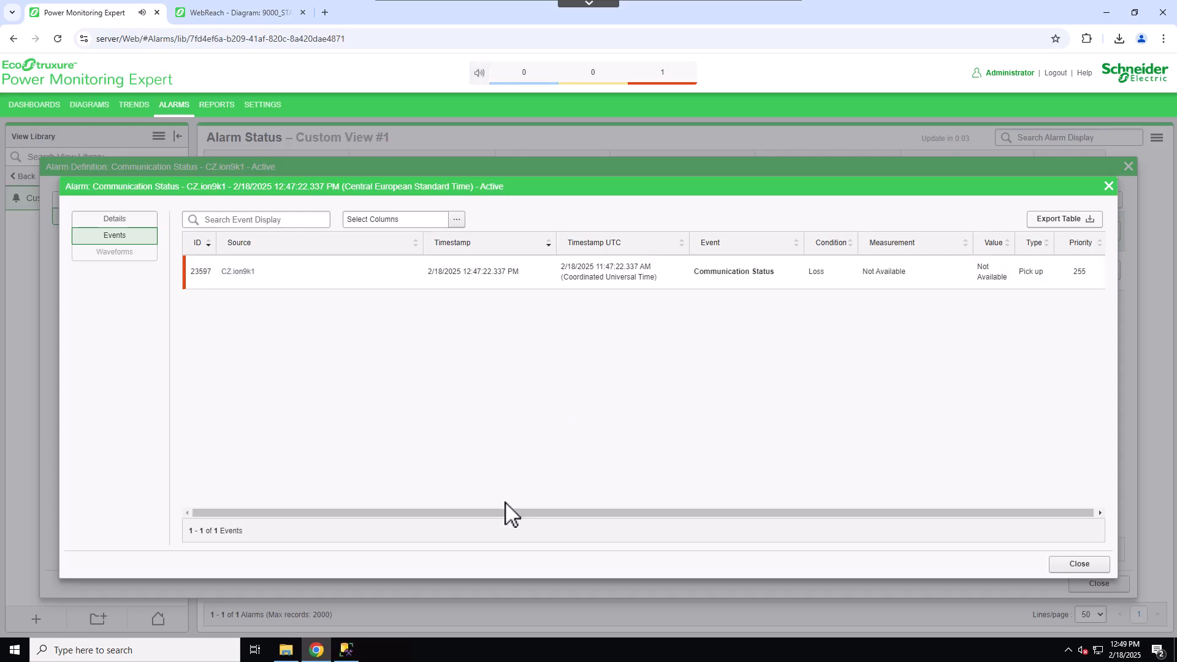
drag(504, 513, 289, 444)
click(133, 220)
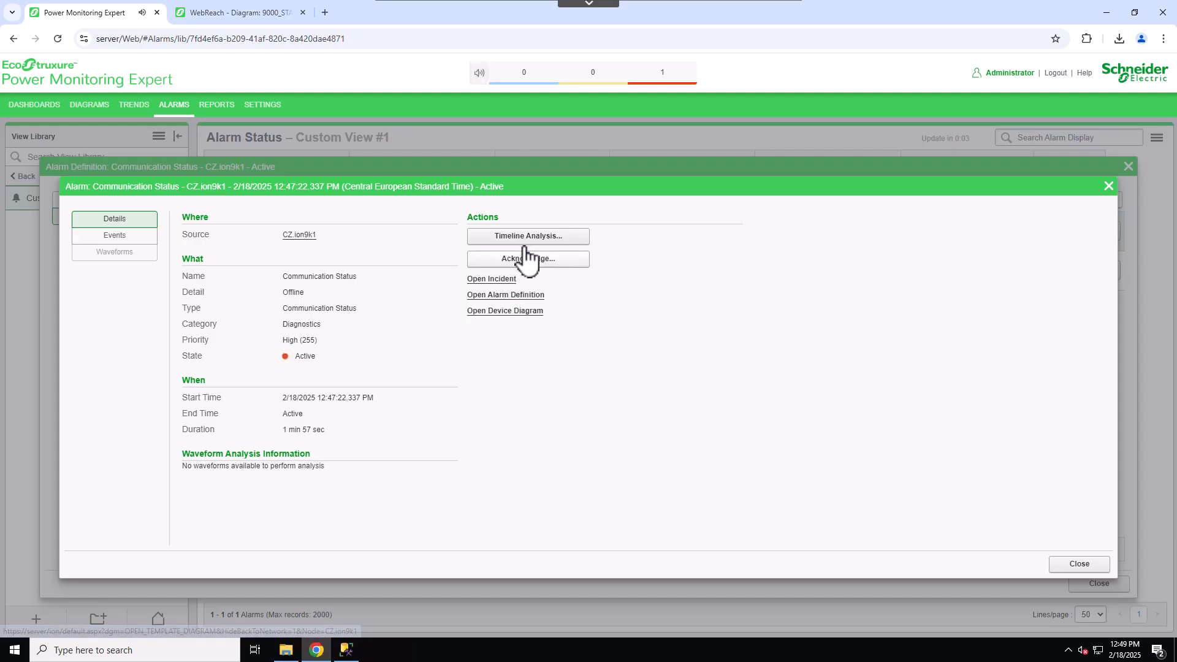
Open the timeline analysis for the offline occurrence, examine its event, row options and view settings, and leave without saving the timeline view
click(567, 238)
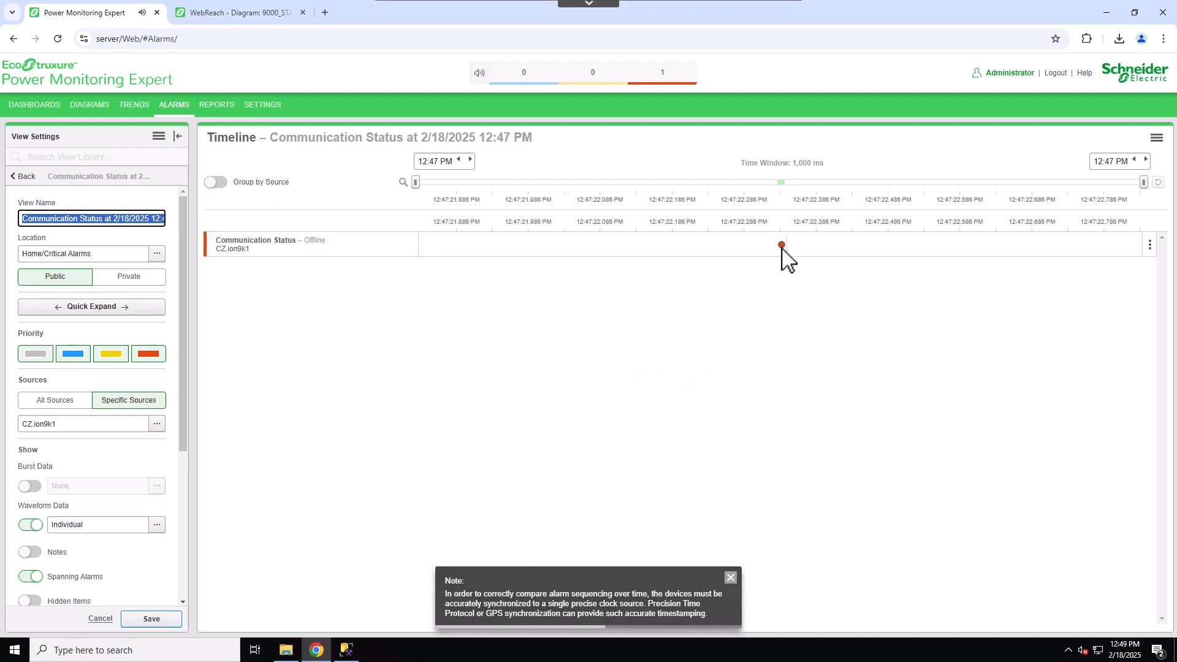
mouse_move(782, 246)
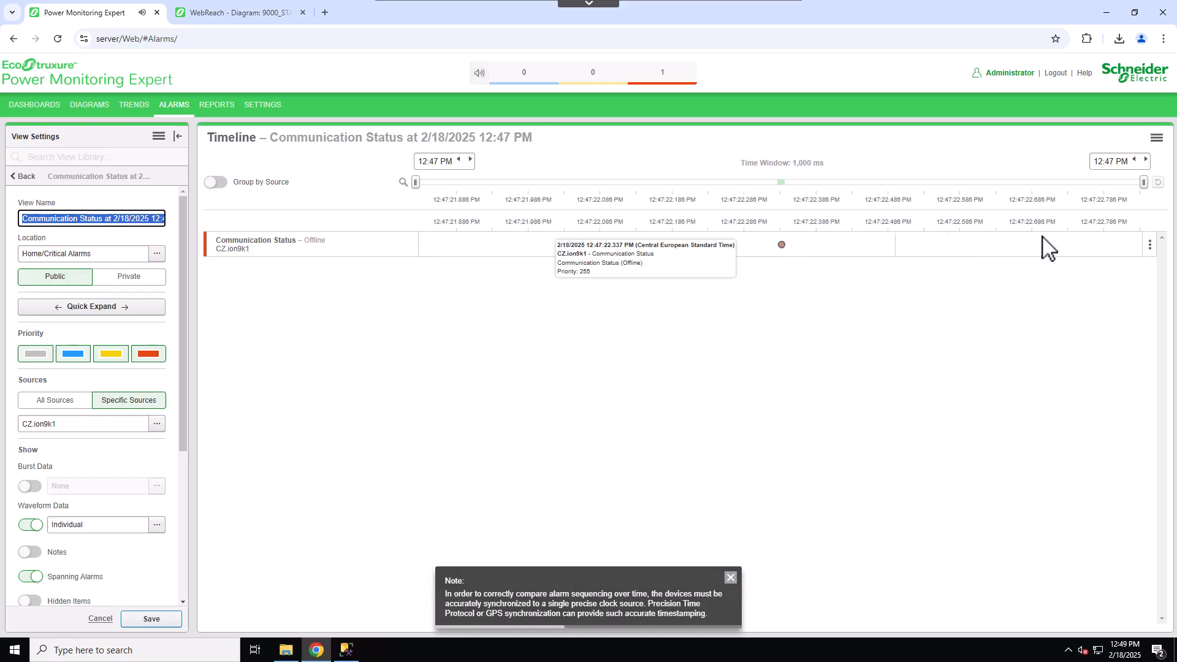
click(1151, 245)
click(1150, 244)
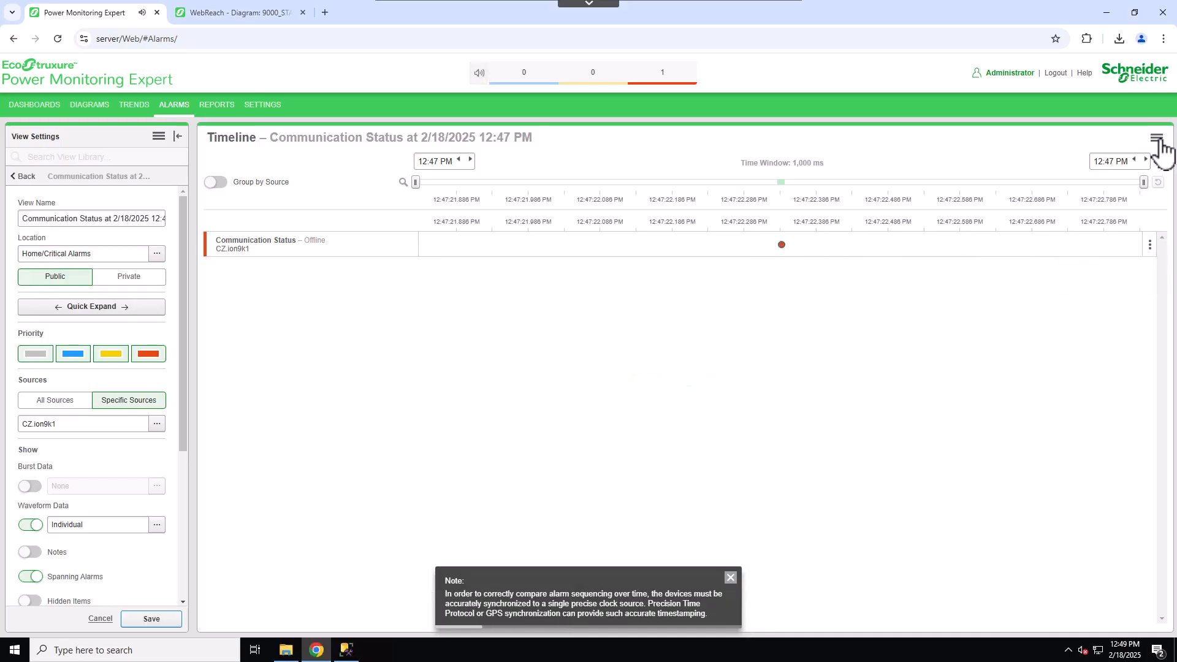
click(1157, 139)
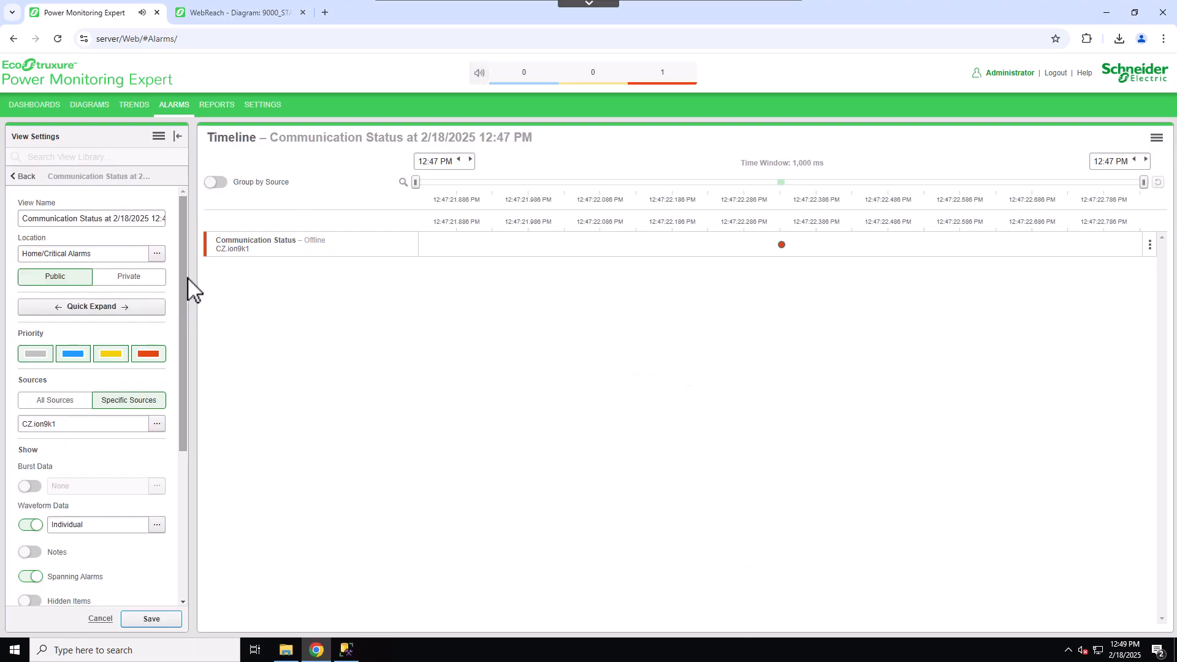
drag(184, 308, 142, 199)
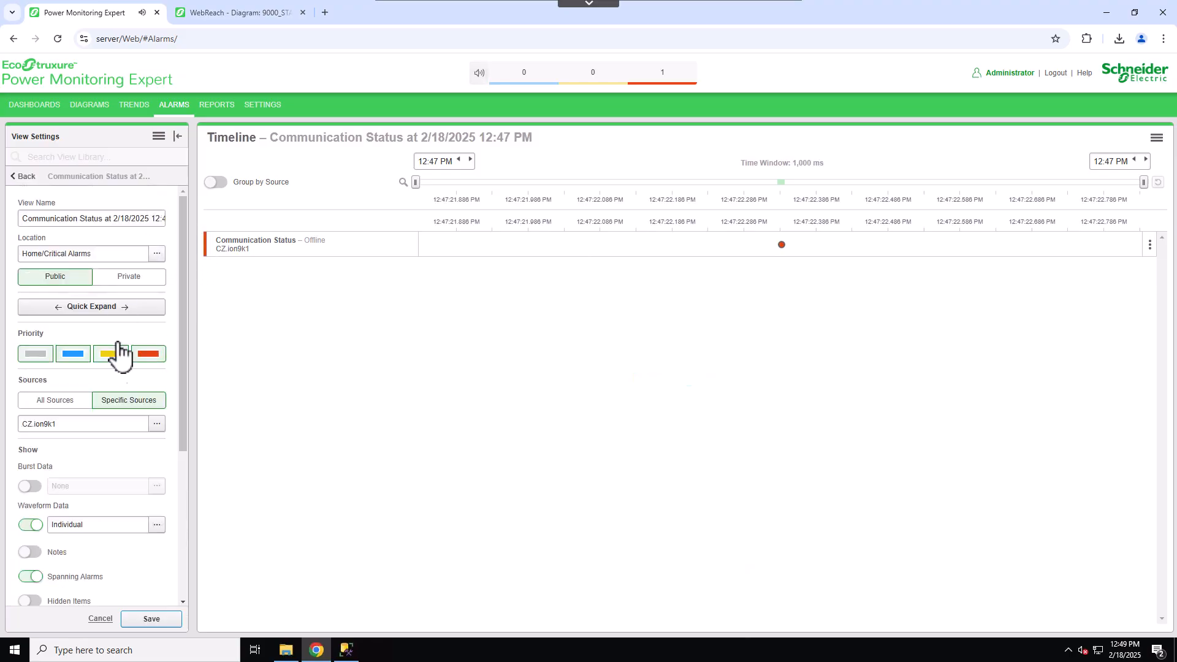
click(97, 618)
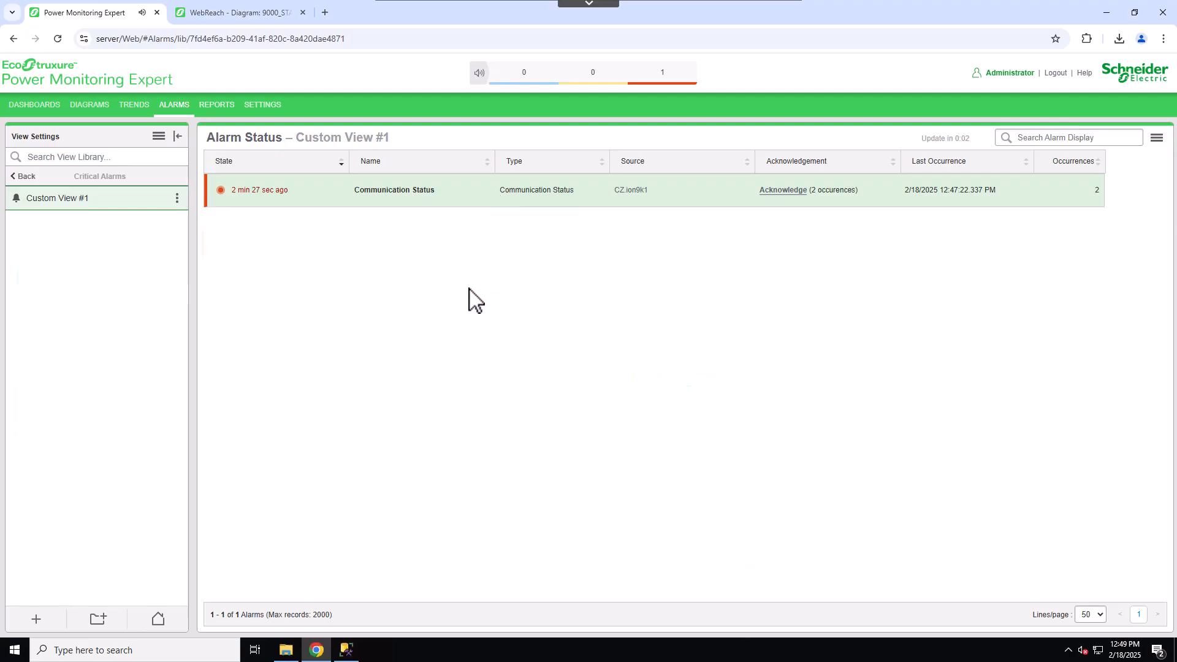
Open the incident behind the active offline occurrence of the CZ.ion9k1 Communication Status alarm and examine its details, alarms and events
click(479, 202)
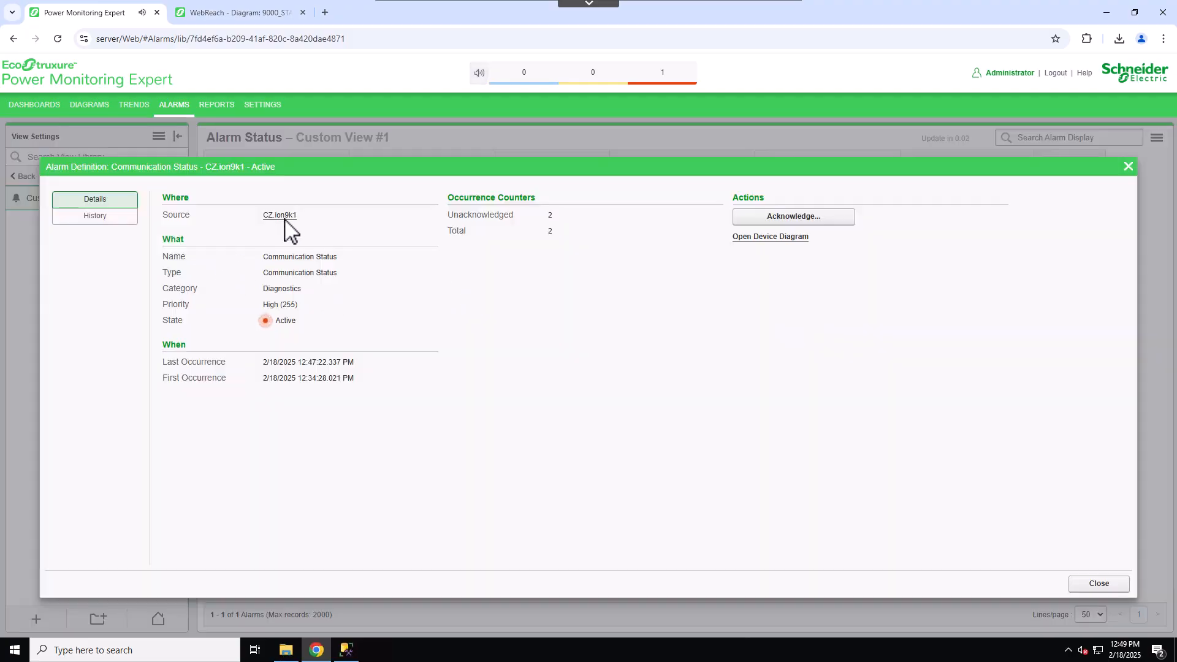
click(103, 218)
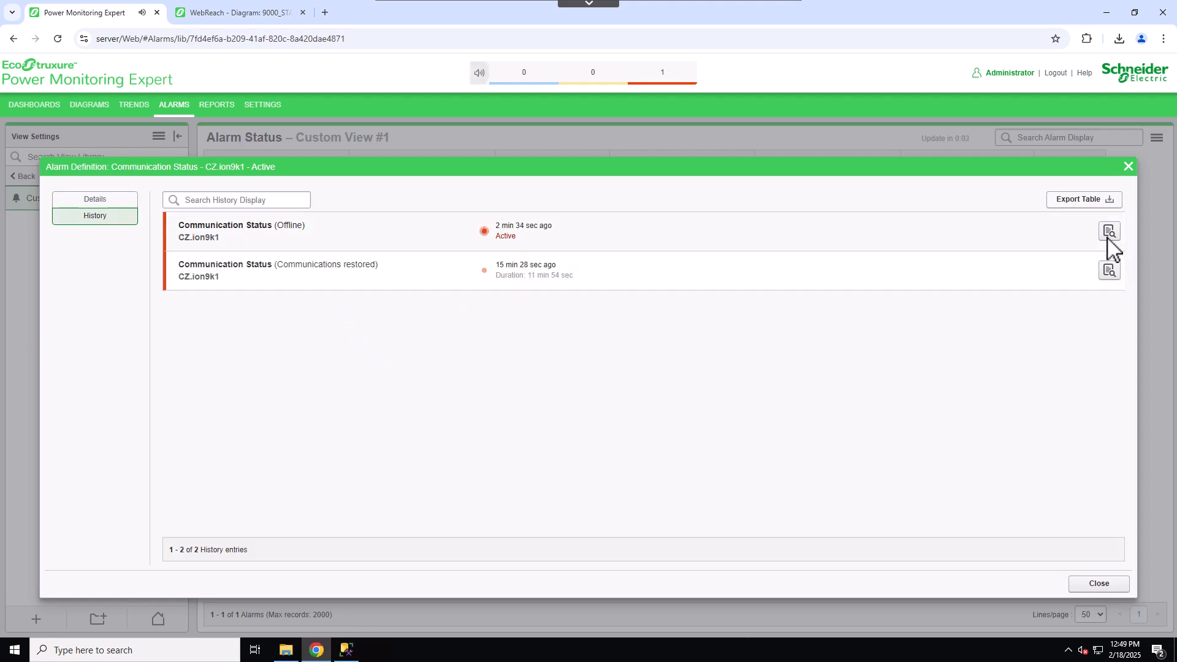
click(1108, 236)
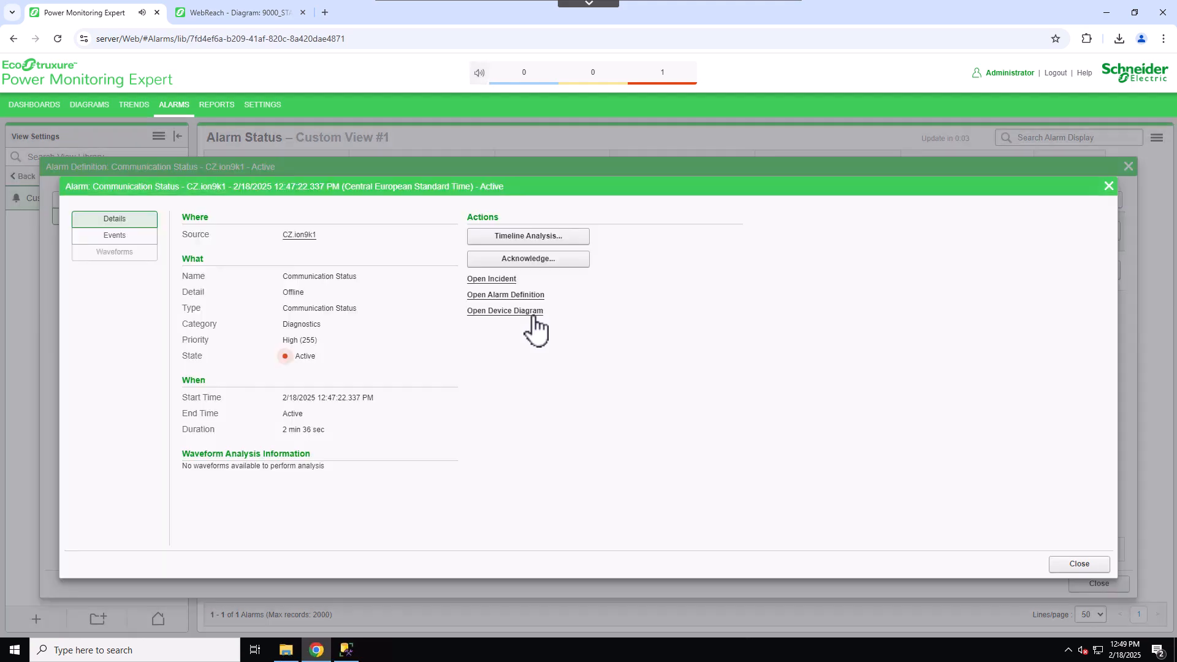
click(487, 280)
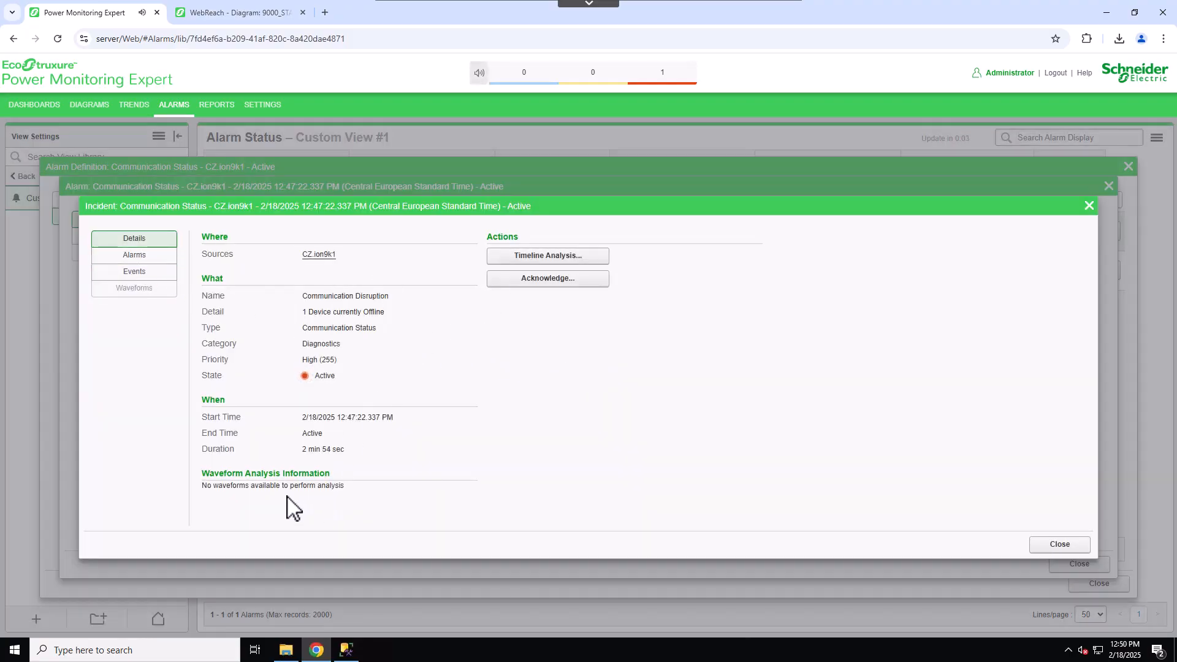
click(141, 270)
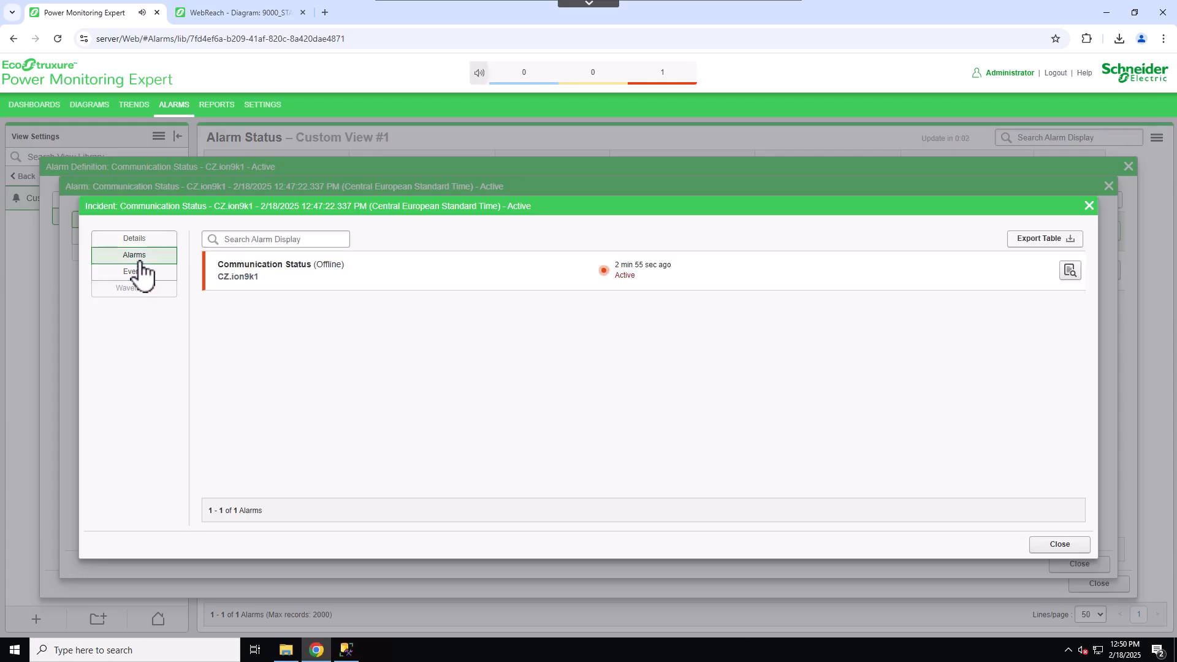
click(140, 271)
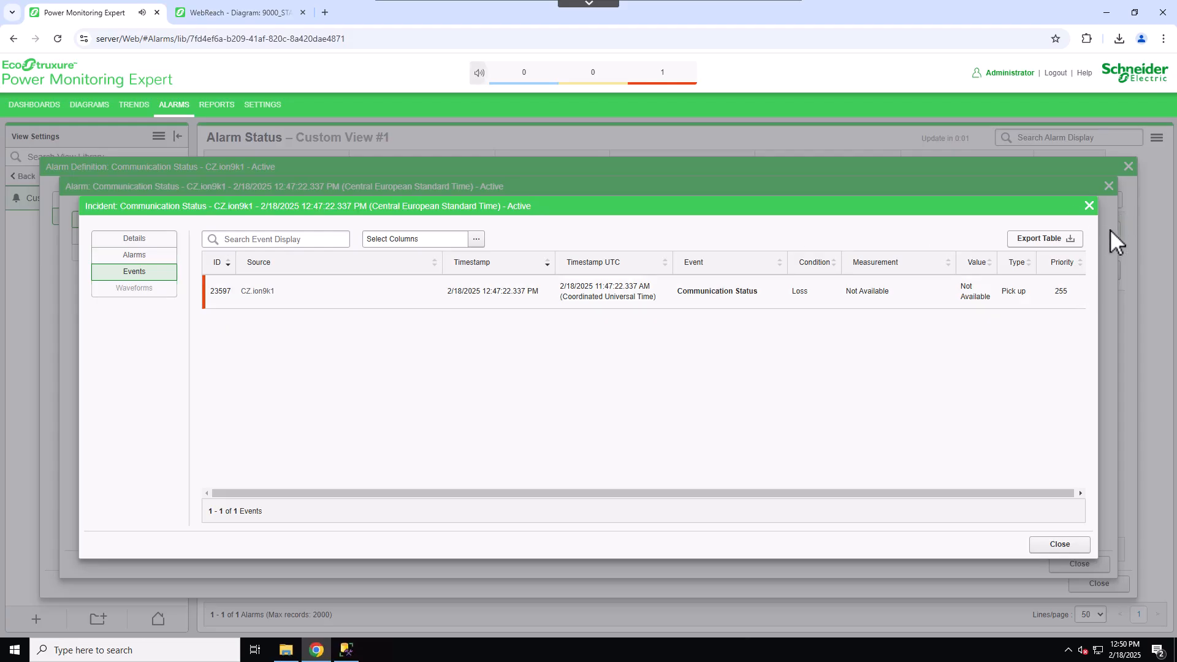
click(1088, 207)
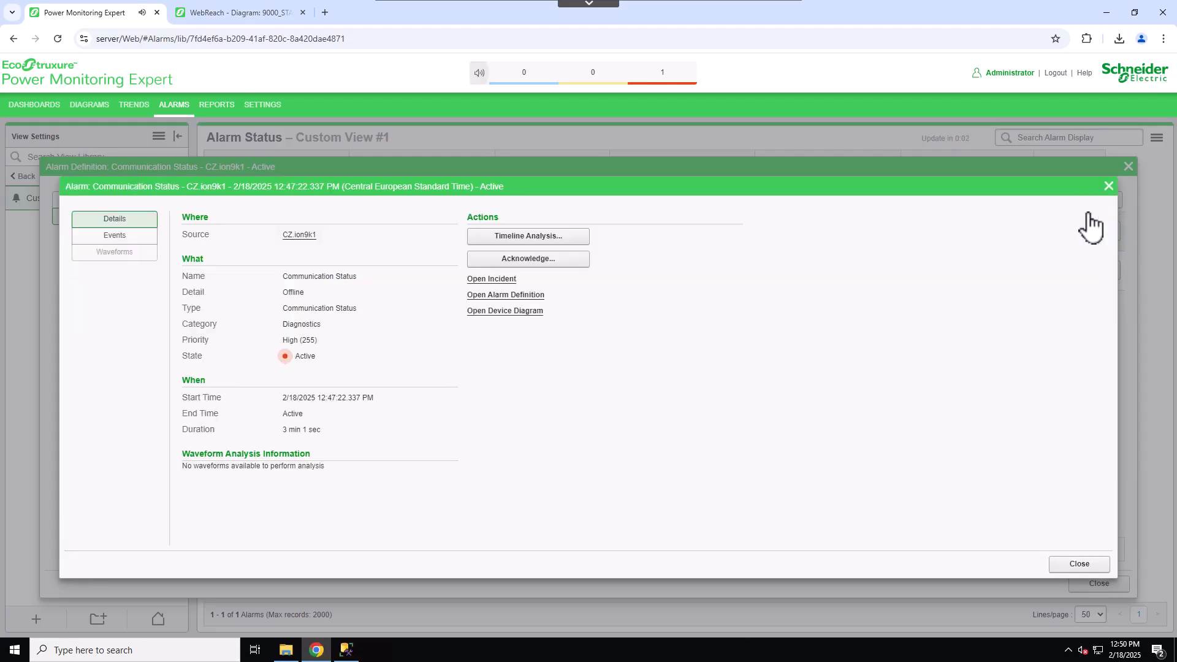
click(1109, 187)
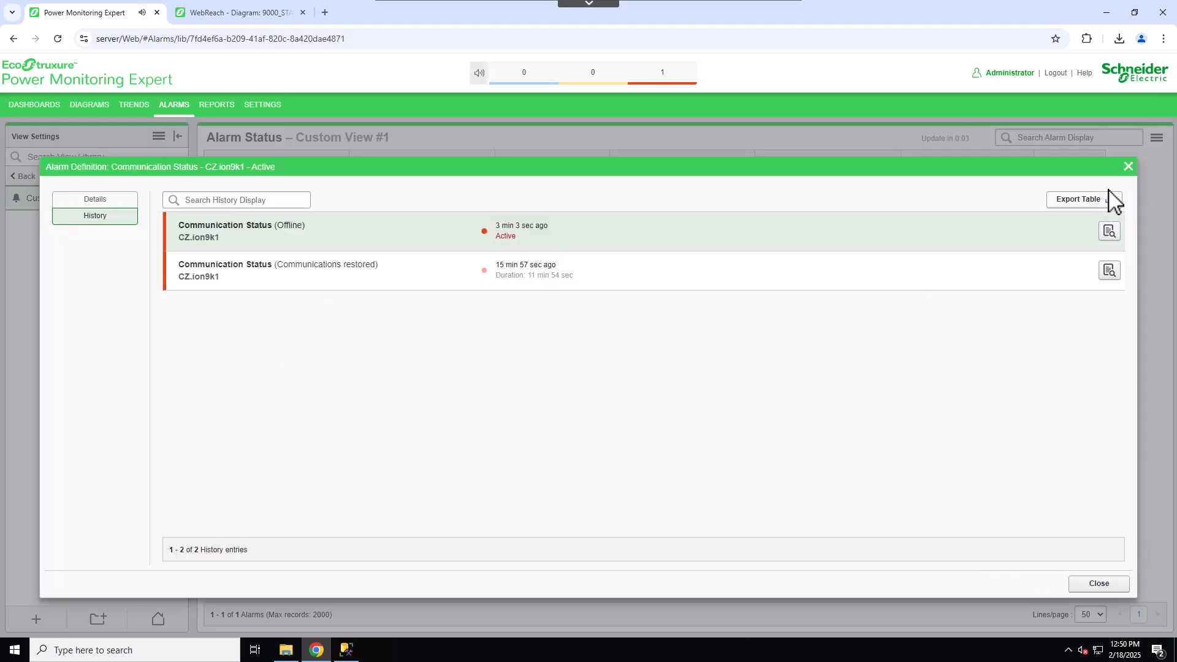
click(1134, 168)
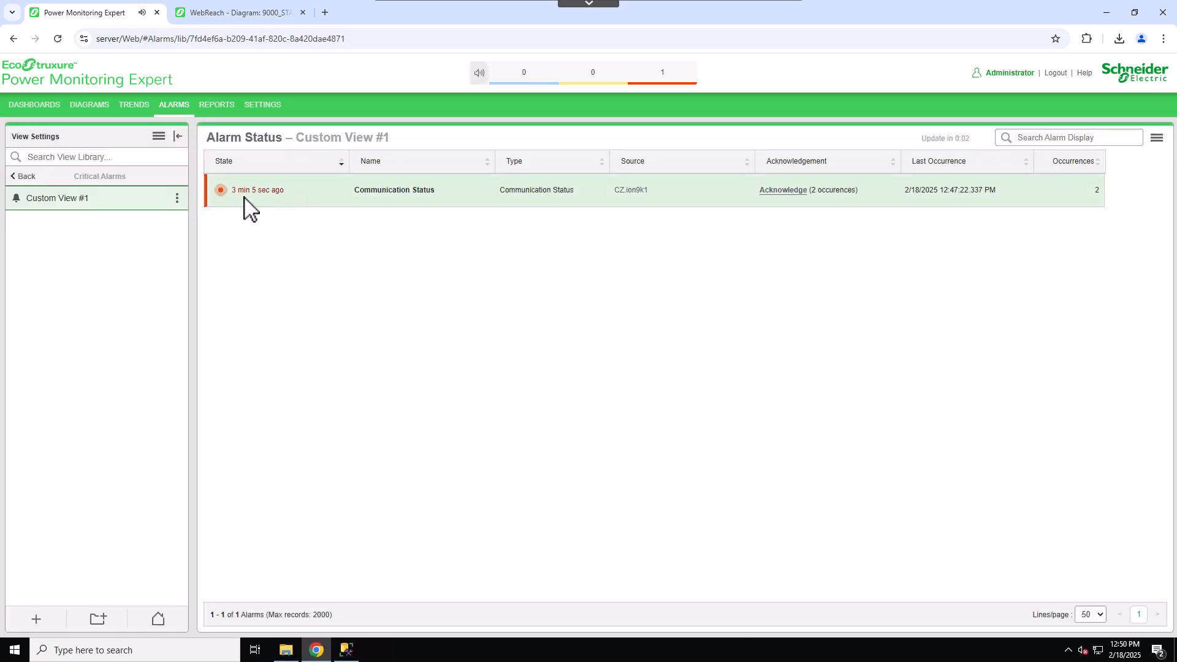
View Custom View #1 in its own window, and return to the alarm status page
click(1159, 142)
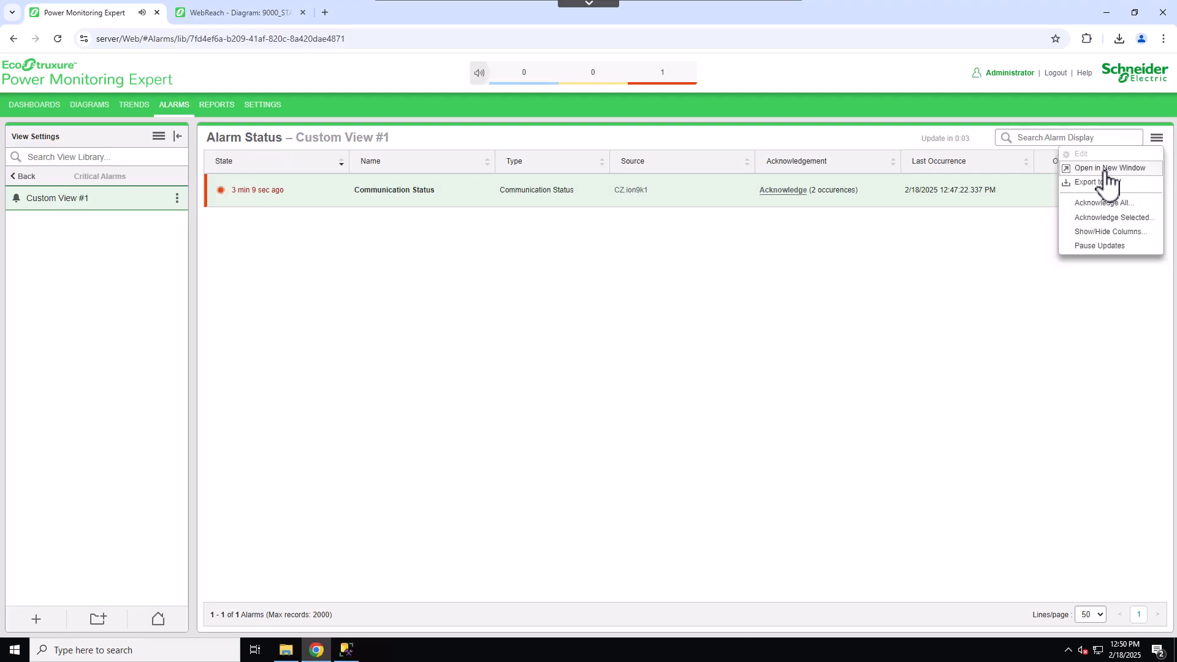
click(1107, 169)
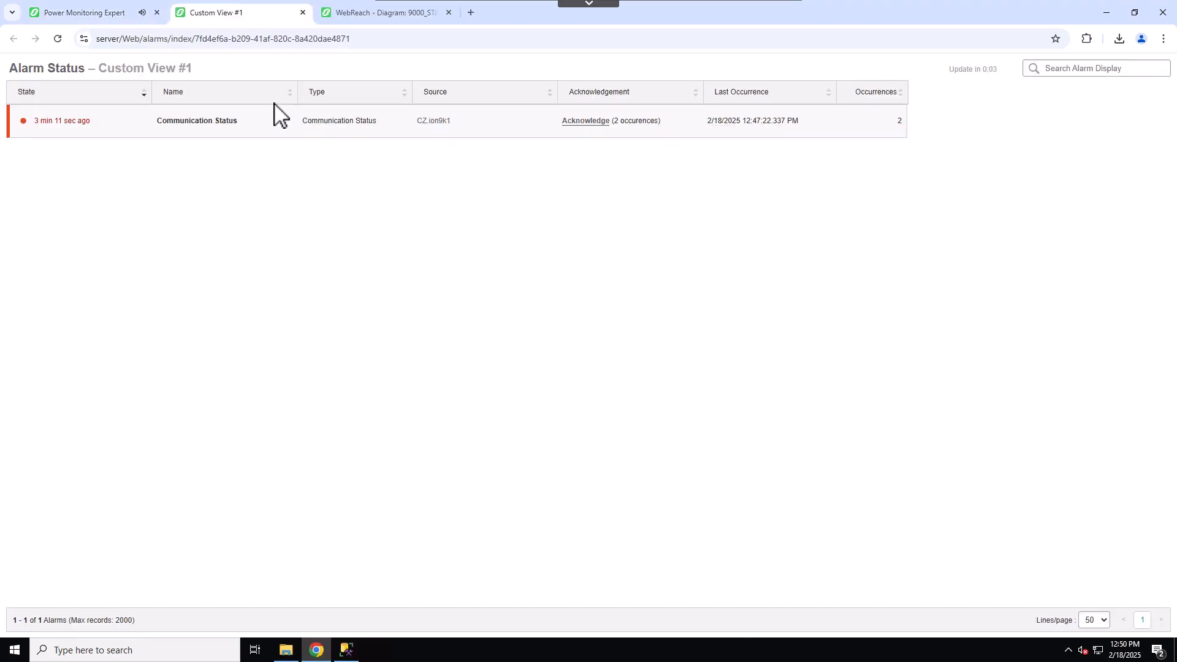
click(303, 13)
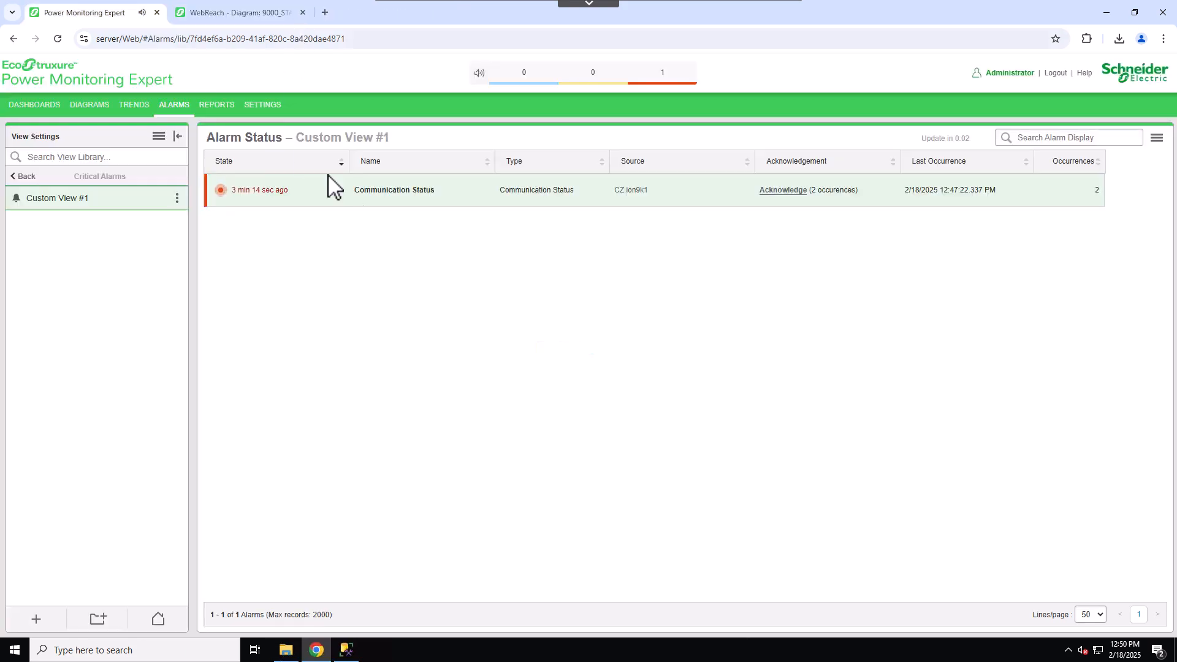
Export the alarms of Custom View #1 to a CSV file and open the exported file in Excel
click(1157, 139)
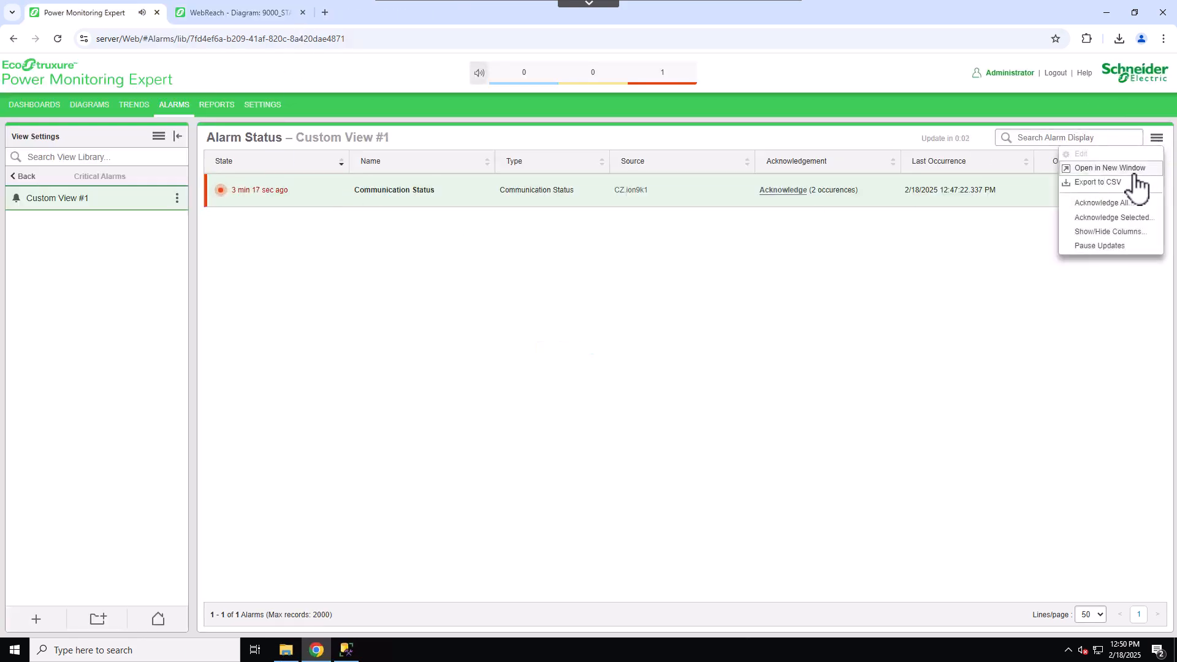
click(1127, 184)
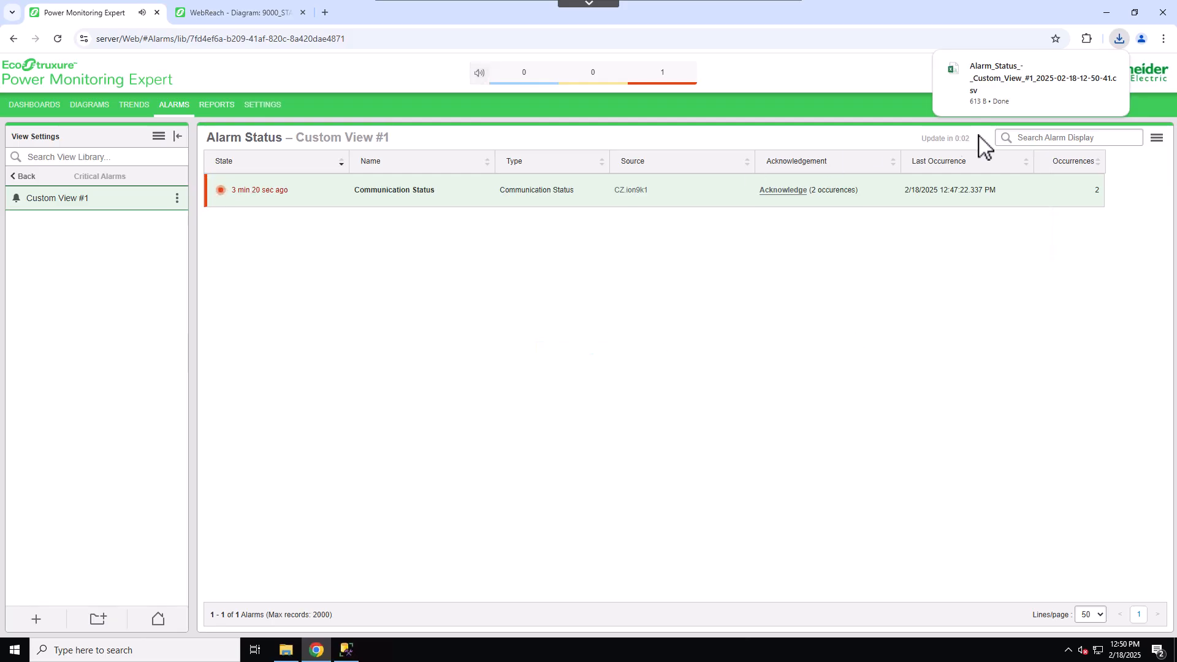
click(1035, 87)
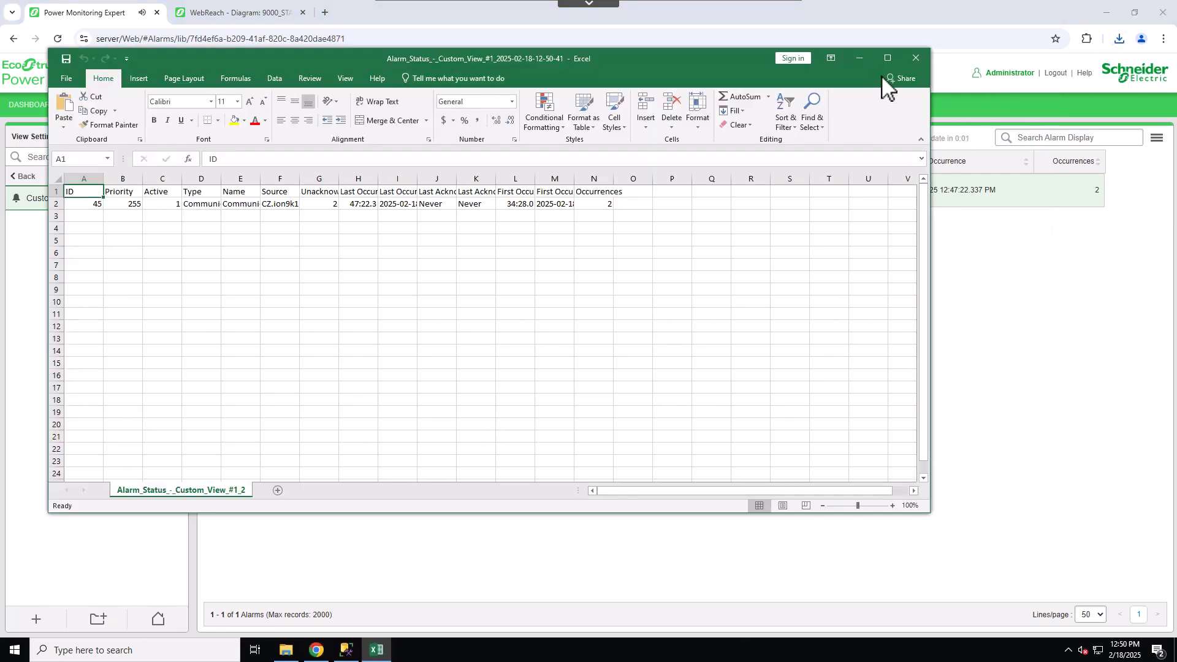
Widen the Type, Name, Unacknowledged and first Last Occurrence columns of the exported sheet and compare its data with the alarm view
double_click(221, 179)
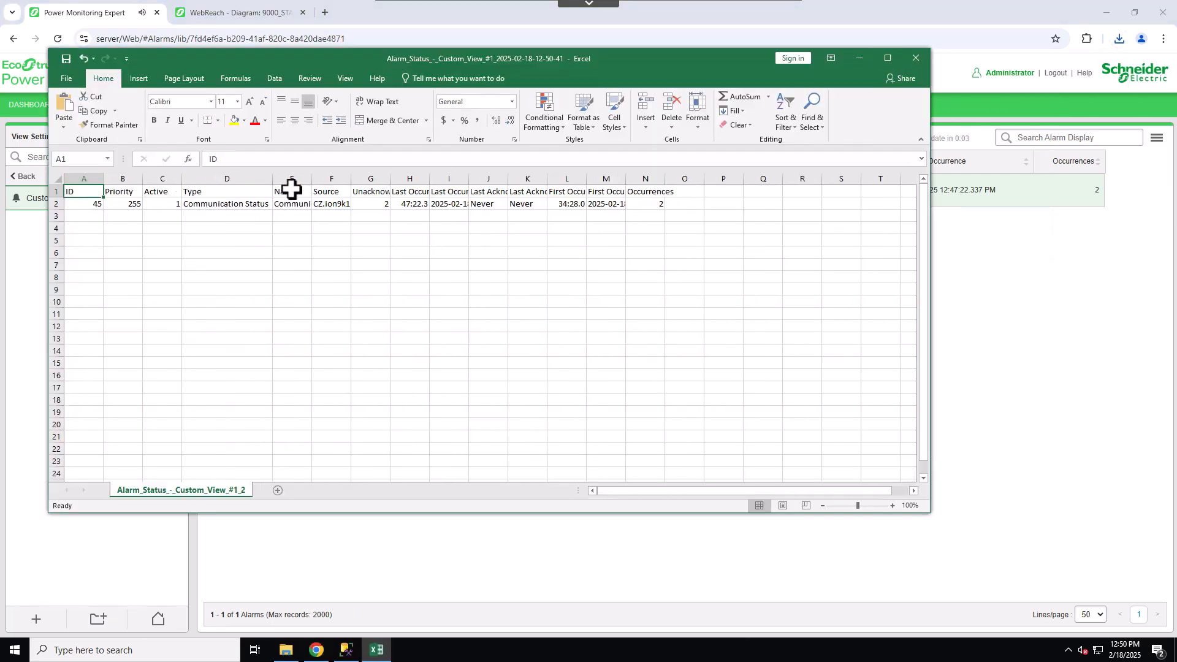
double_click(311, 178)
double_click(441, 177)
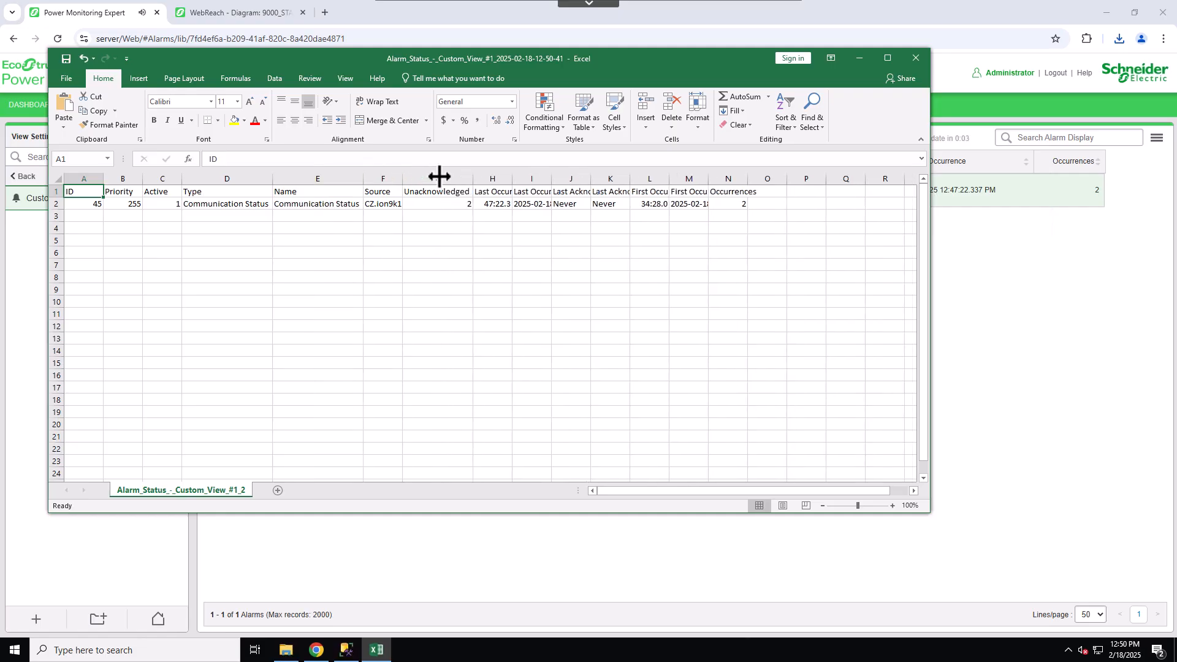
double_click(510, 178)
drag(680, 176, 555, 176)
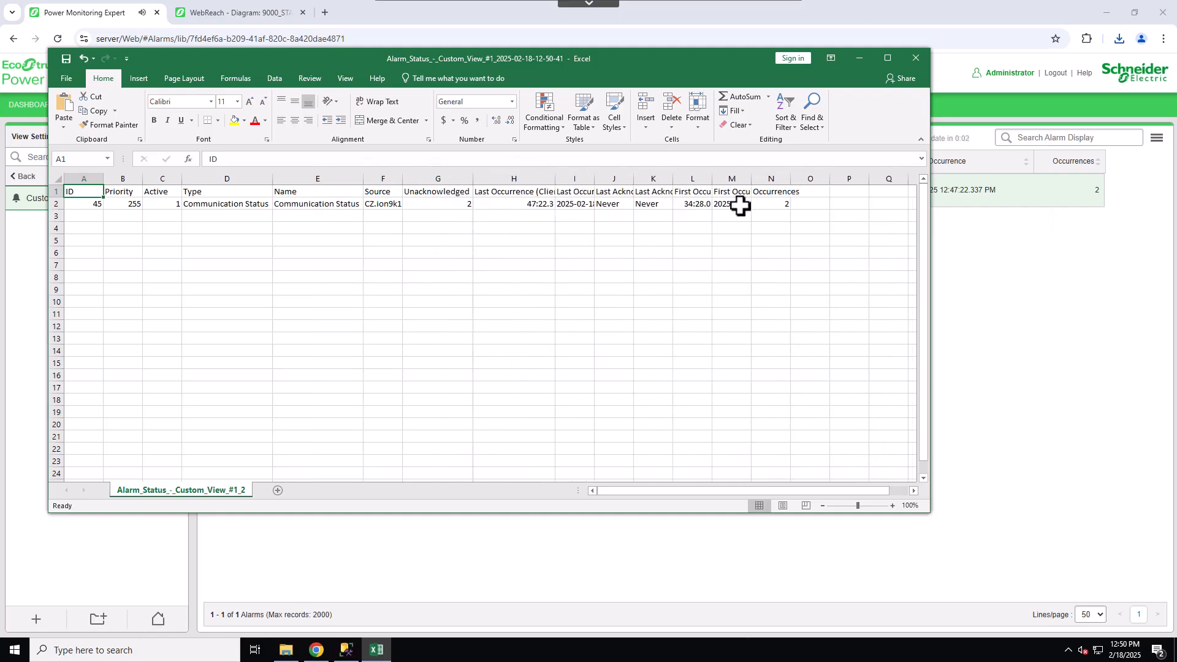
drag(352, 56, 507, 271)
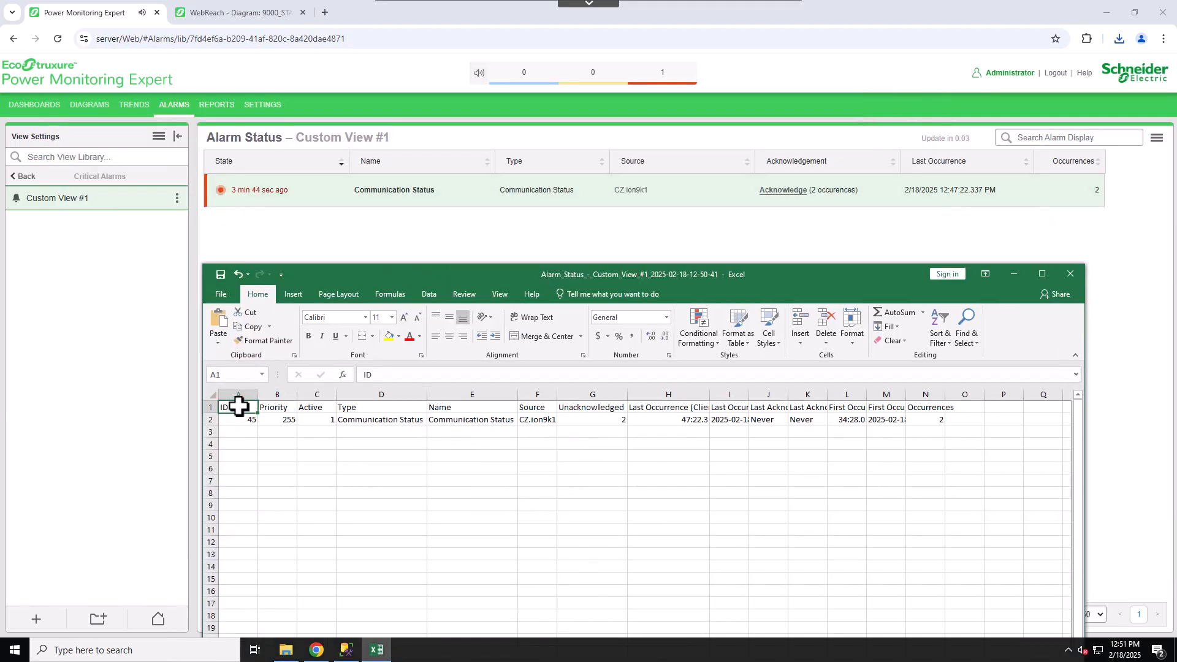
drag(237, 407, 315, 413)
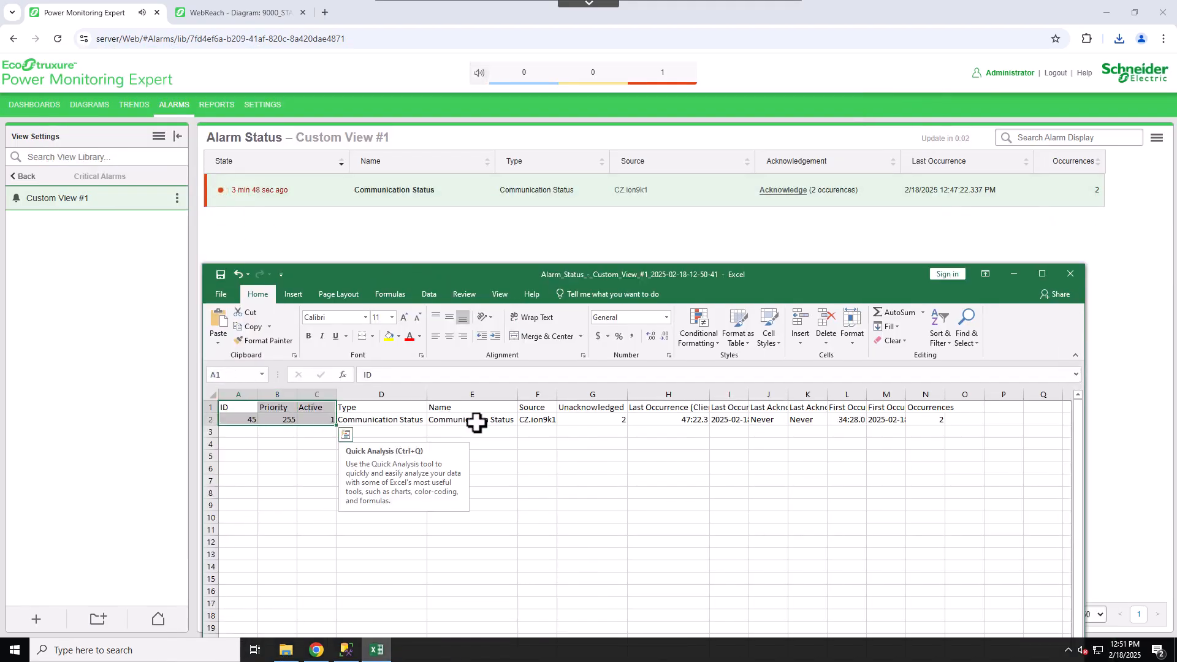
Back in the alarm view, examine which columns can be shown or hidden, and leave the selection without applying changes
click(1159, 142)
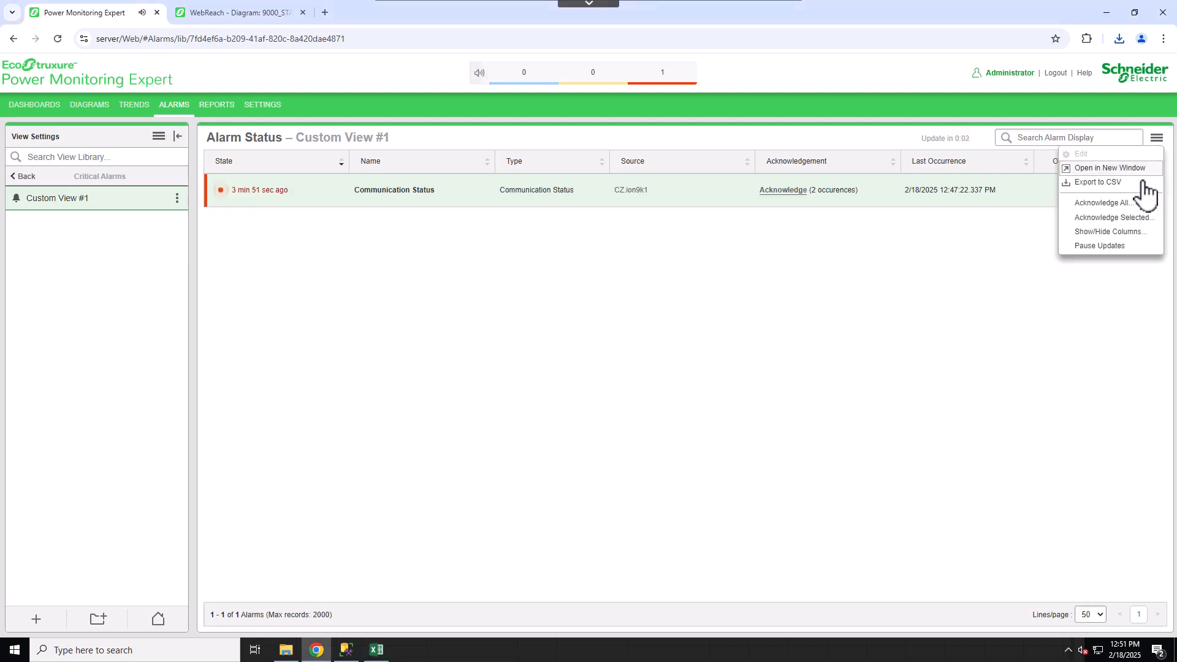
click(1109, 233)
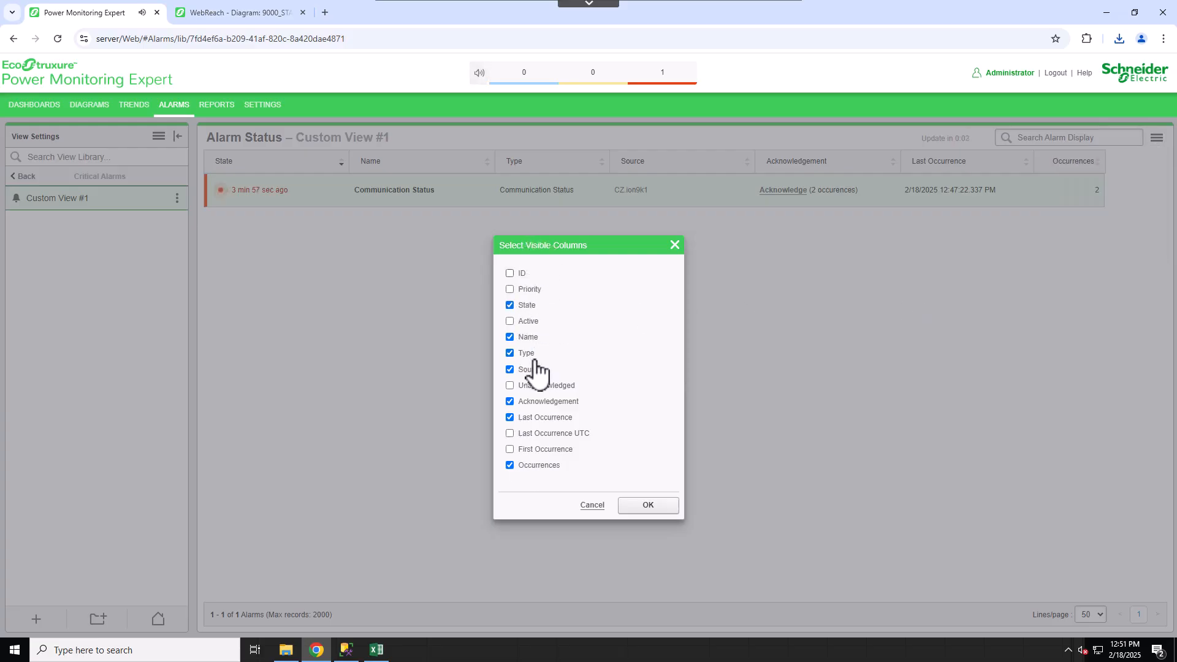
click(601, 505)
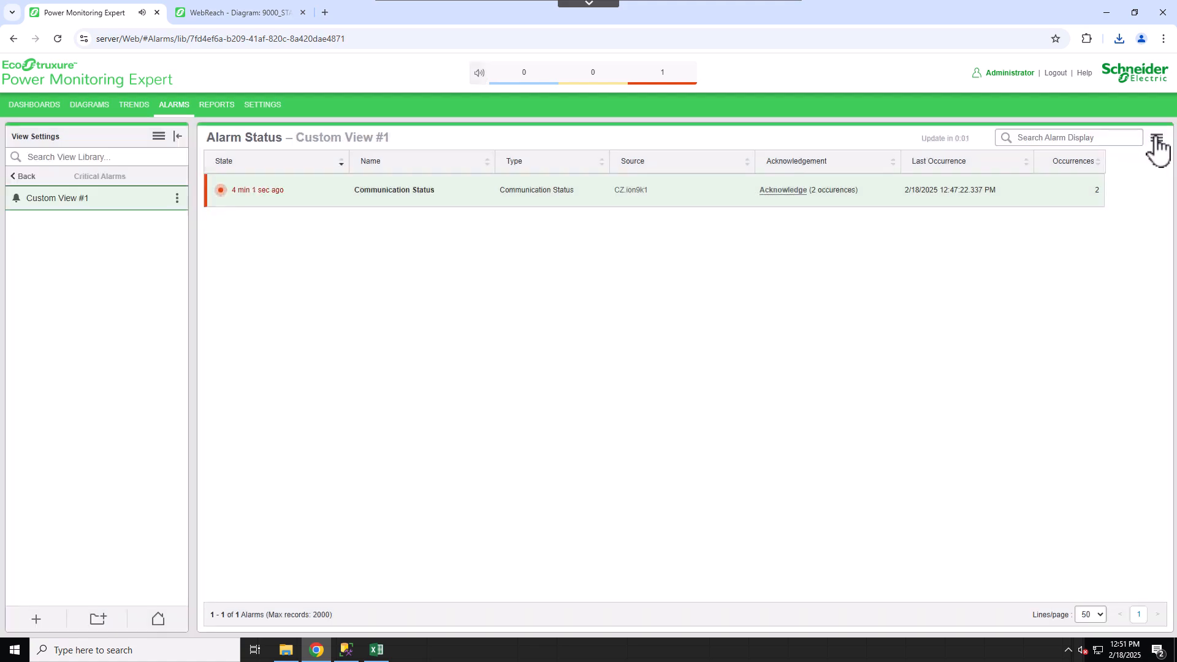
Acknowledge the Communication Status alarm of CZ.ion9k1 with the comment "Comm Loss . Controller 1. OK Maintenance at the Substation"
click(1155, 139)
click(787, 191)
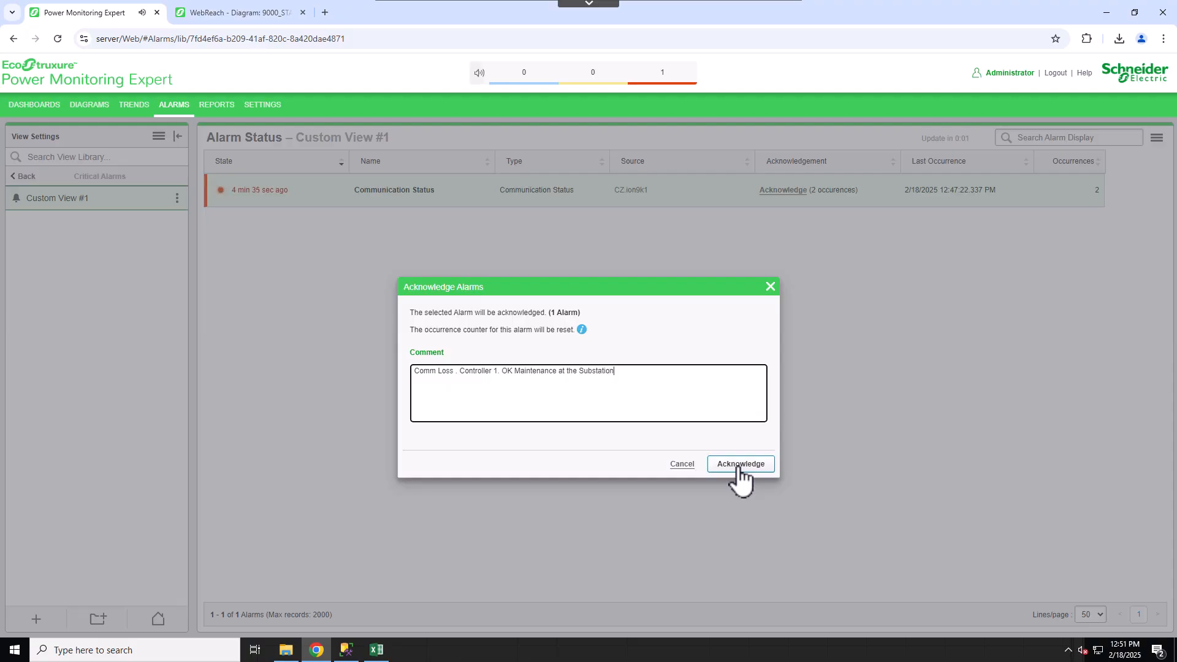
click(741, 464)
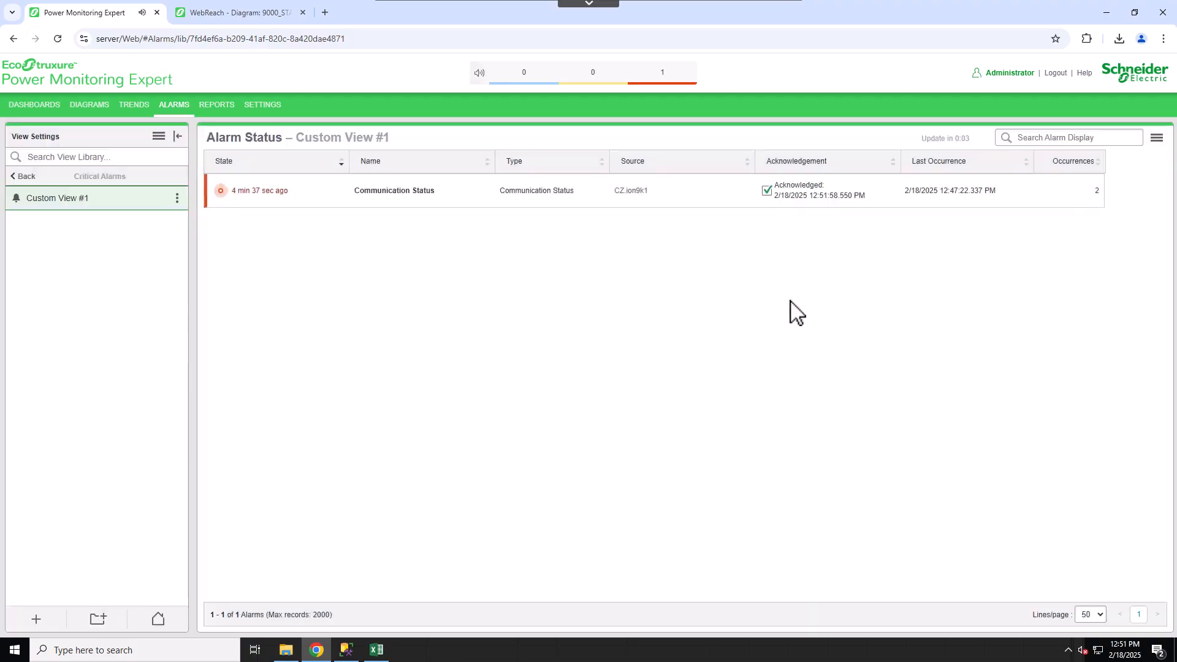